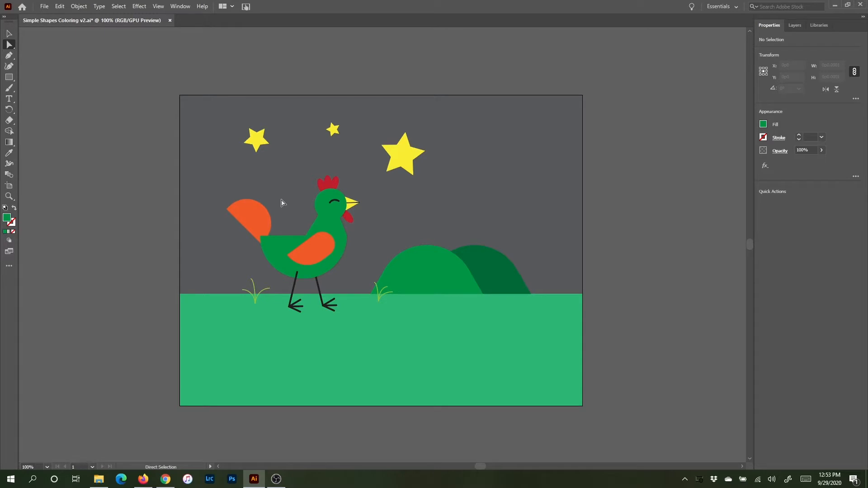
# - Round the chest corner at the front of the rooster's green body
pyautogui.click(281, 246)
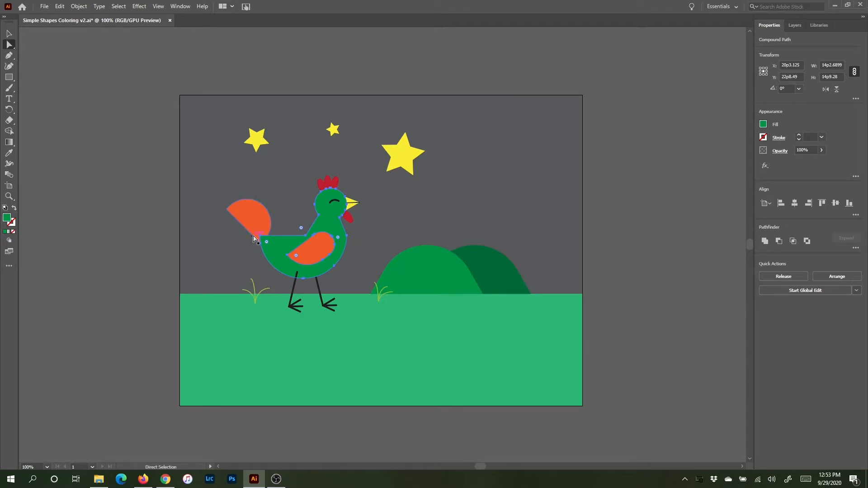
pyautogui.scroll(3, 254, 236)
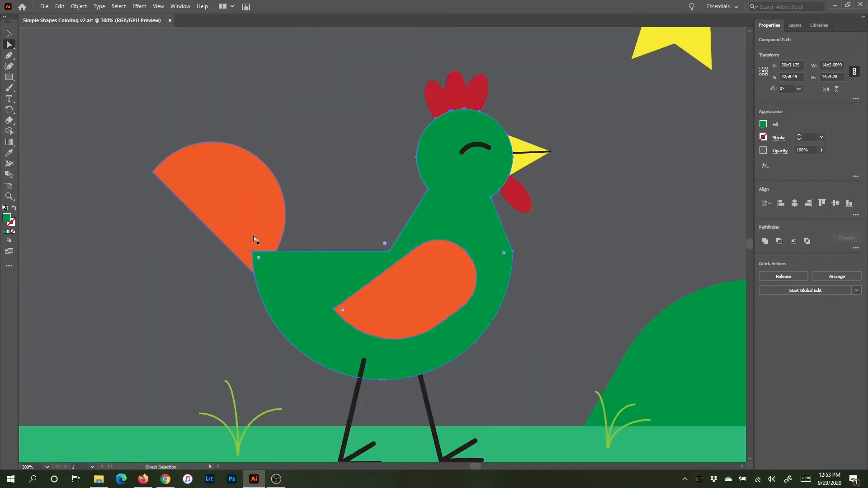
pyautogui.hotkey('ctrl', '-')
pyautogui.moveTo(344, 267); pyautogui.dragTo(317, 220)
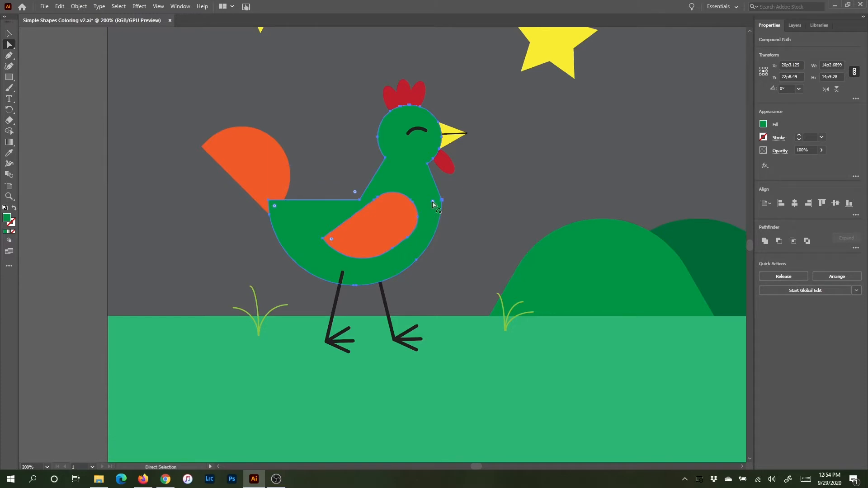
pyautogui.moveTo(433, 204); pyautogui.dragTo(376, 226)
# - Round the green body's corners where the back meets the neck and at the tail end
pyautogui.moveTo(355, 196); pyautogui.dragTo(394, 208)
pyautogui.moveTo(356, 194); pyautogui.dragTo(352, 184)
pyautogui.moveTo(275, 205); pyautogui.dragTo(281, 213)
pyautogui.moveTo(281, 212); pyautogui.dragTo(281, 212)
# - Merge the gap beside the rounded tail-end corner into the tail with the Shape Builder, using an orange fill
pyautogui.click(9, 36)
pyautogui.click(189, 196)
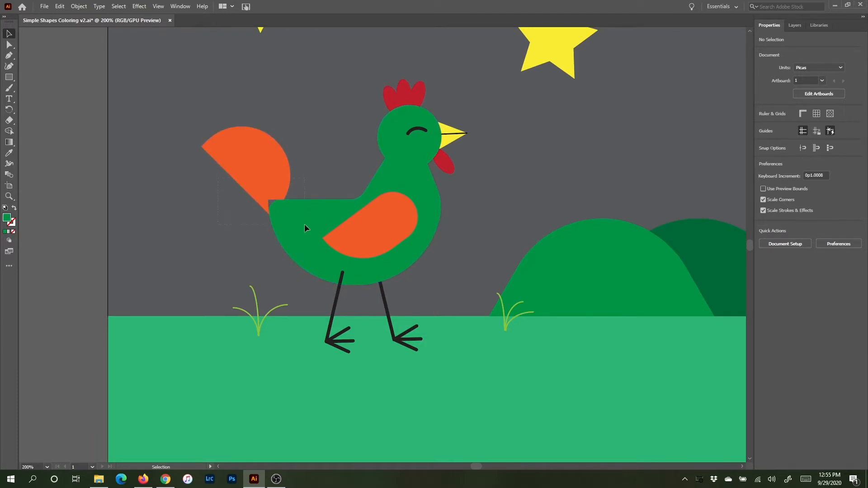
pyautogui.moveTo(305, 224); pyautogui.dragTo(300, 234)
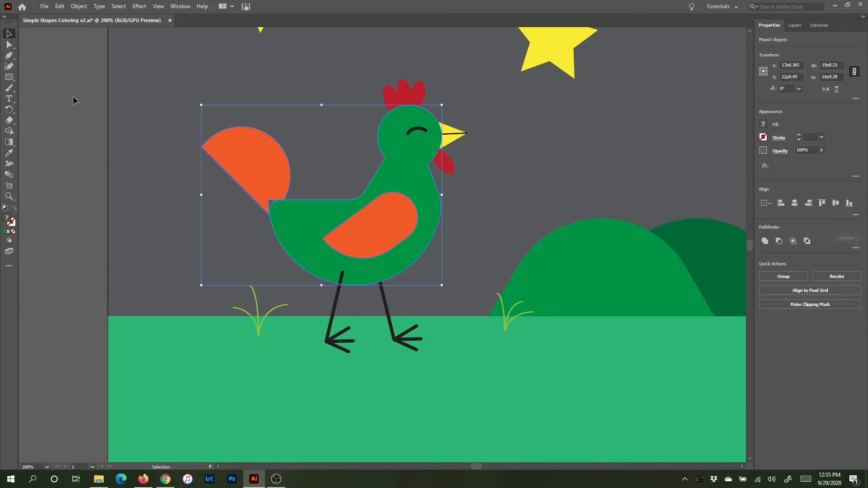
pyautogui.click(10, 132)
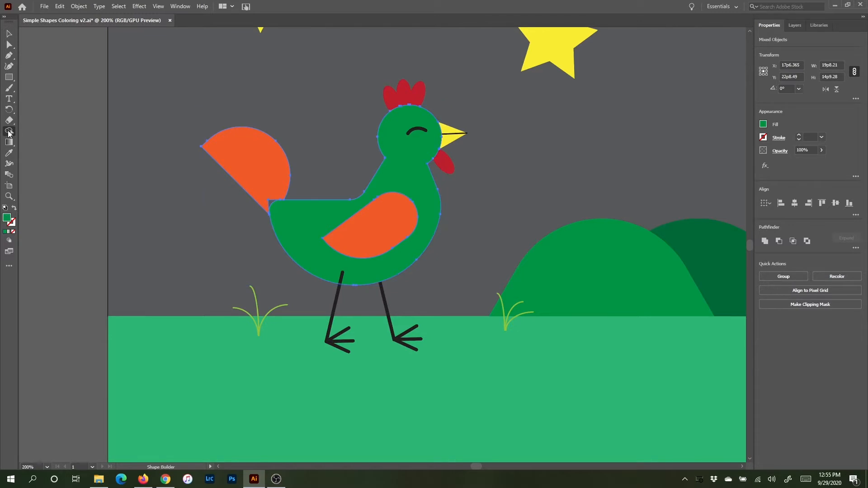
pyautogui.click(764, 125)
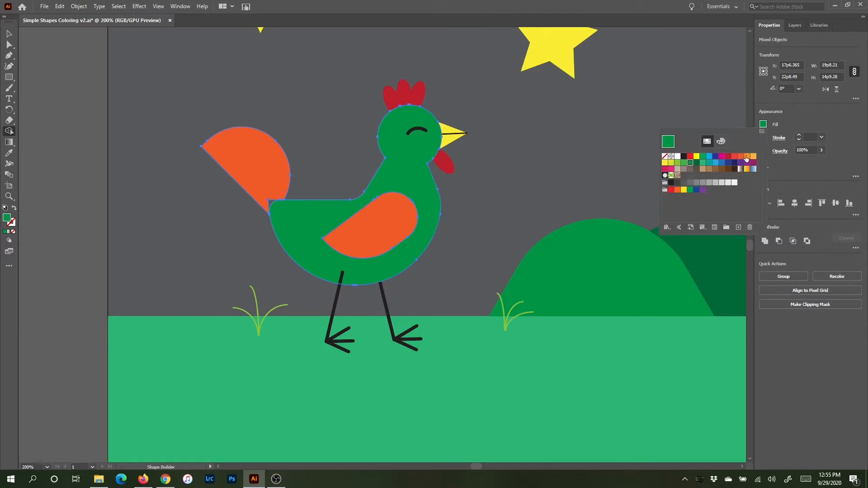
pyautogui.click(741, 156)
pyautogui.click(791, 114)
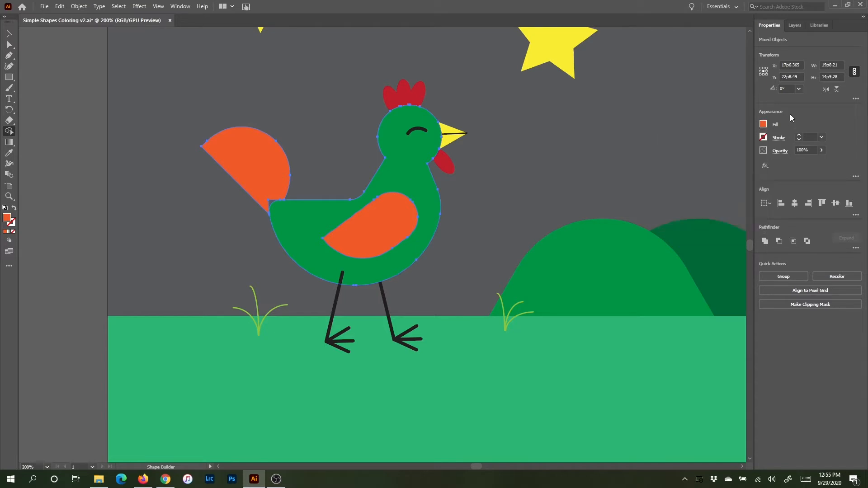
pyautogui.moveTo(275, 188)
pyautogui.mouseDown()
pyautogui.moveTo(271, 201)
pyautogui.moveTo(273, 159)
pyautogui.mouseUp()
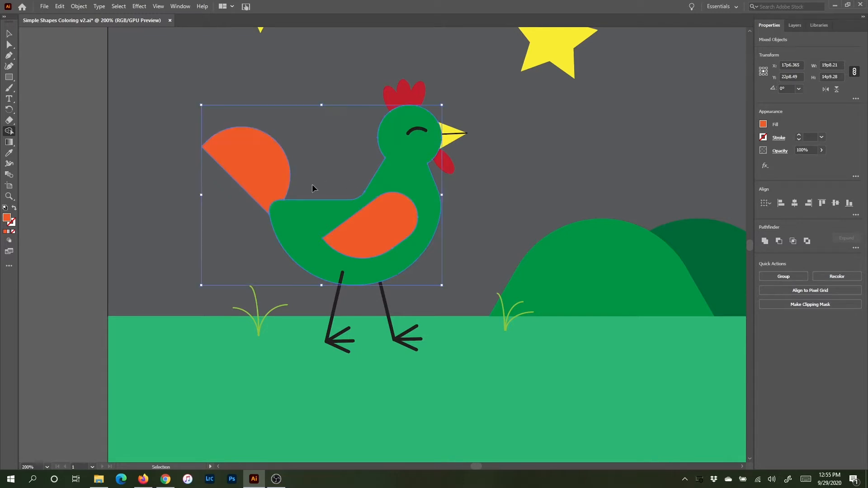
pyautogui.scroll(3, 312, 183)
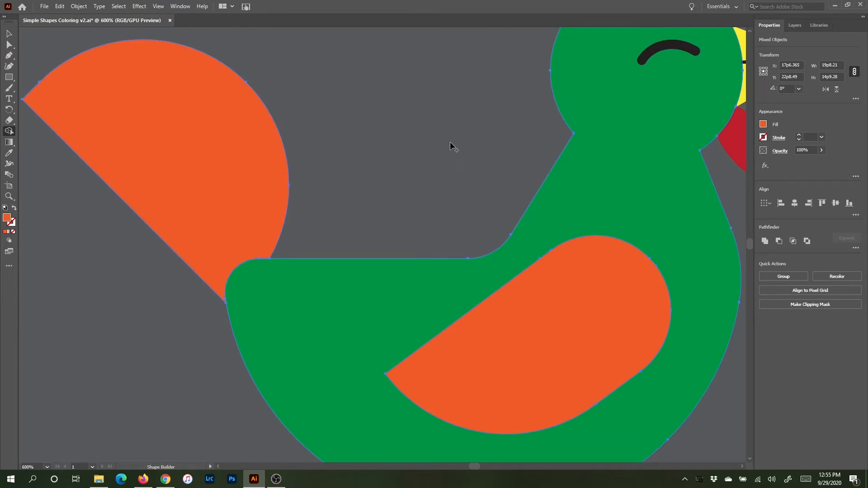
pyautogui.click(9, 33)
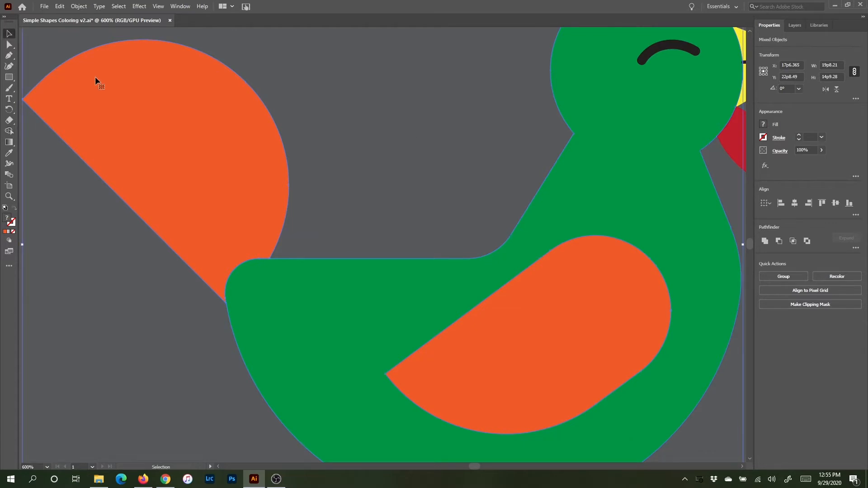
pyautogui.click(438, 153)
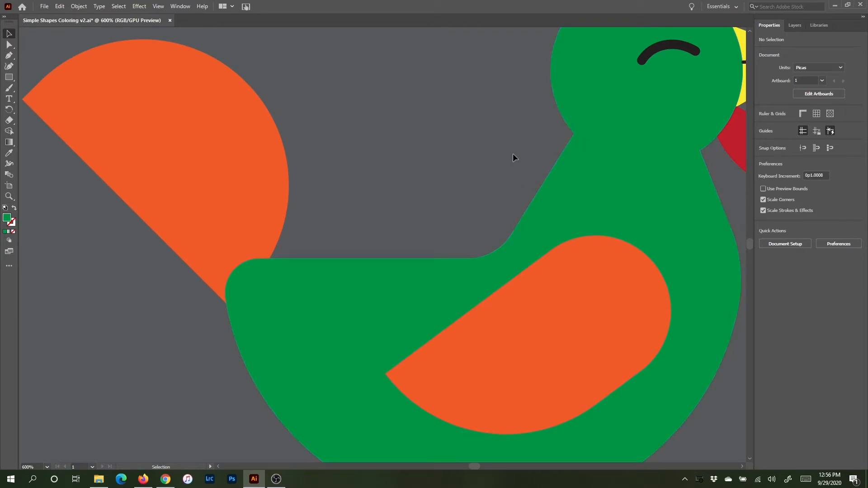
# - Remove the redundant anchor point where the head meets the back of the neck and round that corner by about 0p5
pyautogui.press('space')
pyautogui.moveTo(529, 144); pyautogui.dragTo(323, 167)
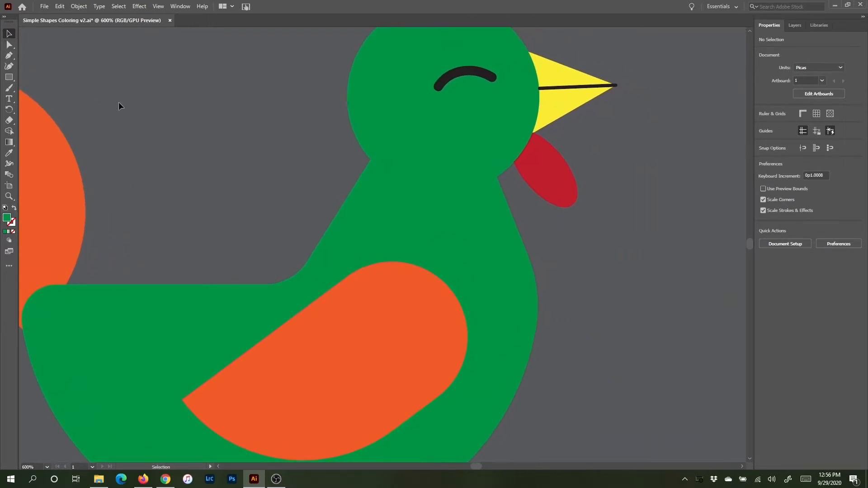
pyautogui.press('a')
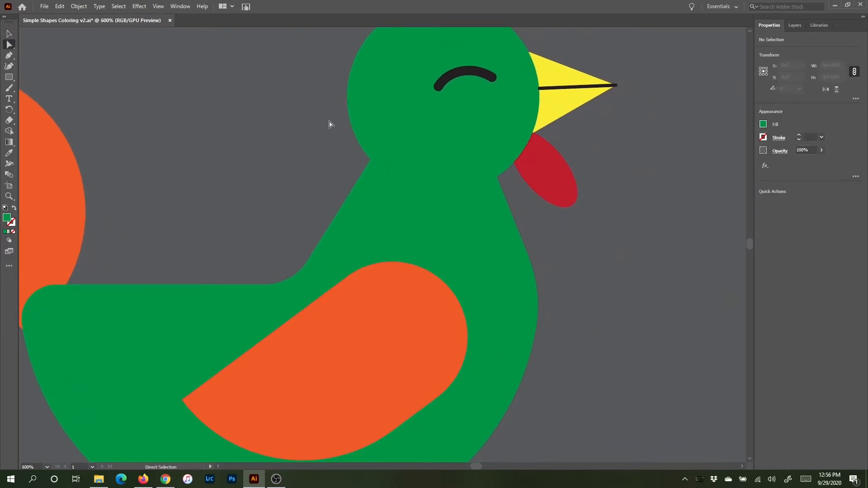
pyautogui.click(370, 160)
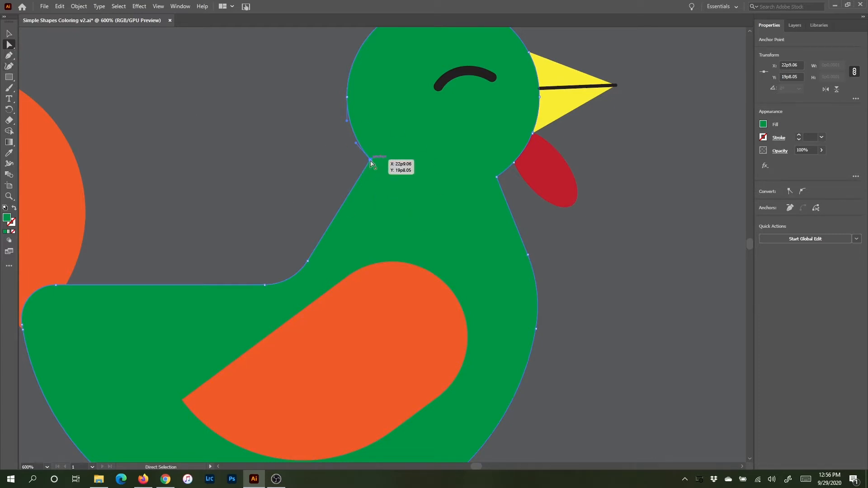
pyautogui.click(790, 207)
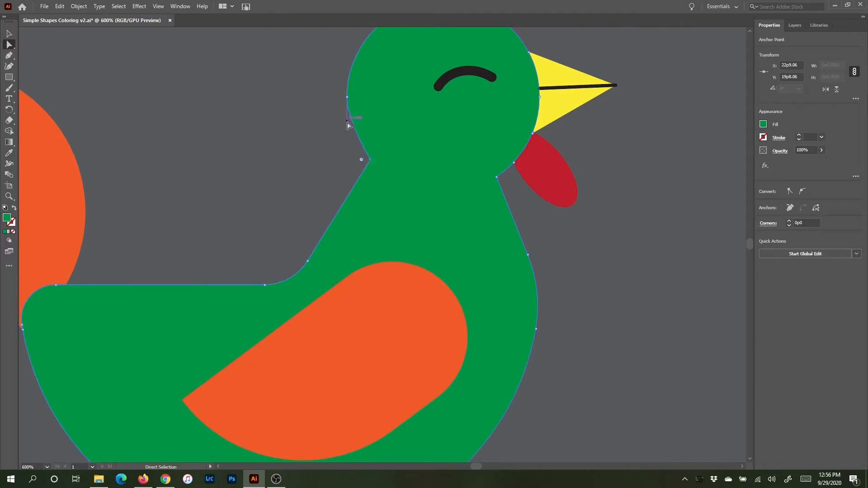
pyautogui.moveTo(347, 121); pyautogui.dragTo(347, 128)
pyautogui.moveTo(363, 163); pyautogui.dragTo(351, 165)
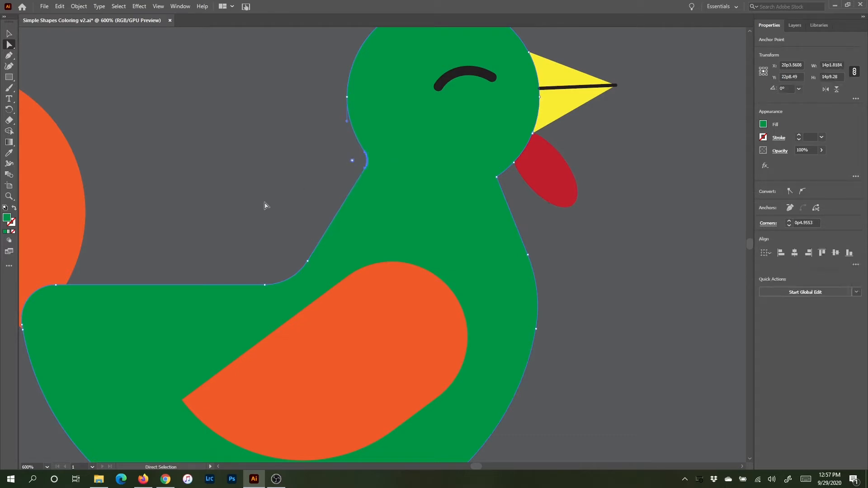
# - Round the body's corner at the throat beside the red wattle by about 0p4.9
pyautogui.click(497, 177)
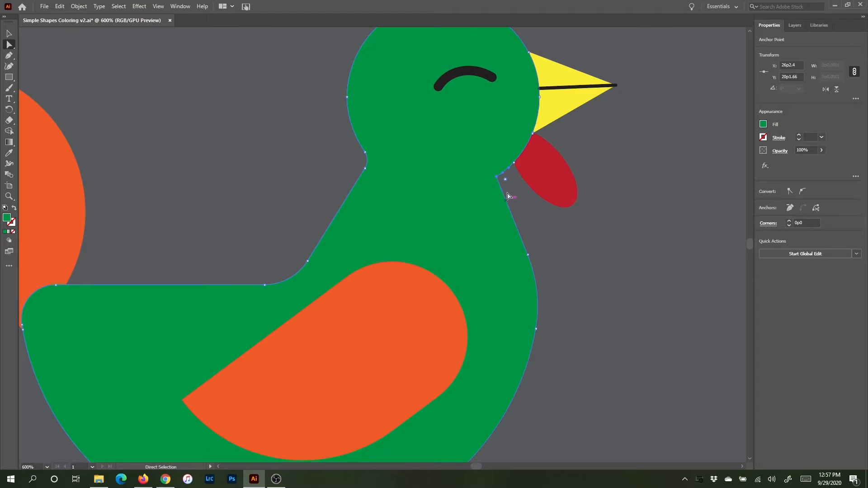
pyautogui.moveTo(505, 179); pyautogui.dragTo(515, 186)
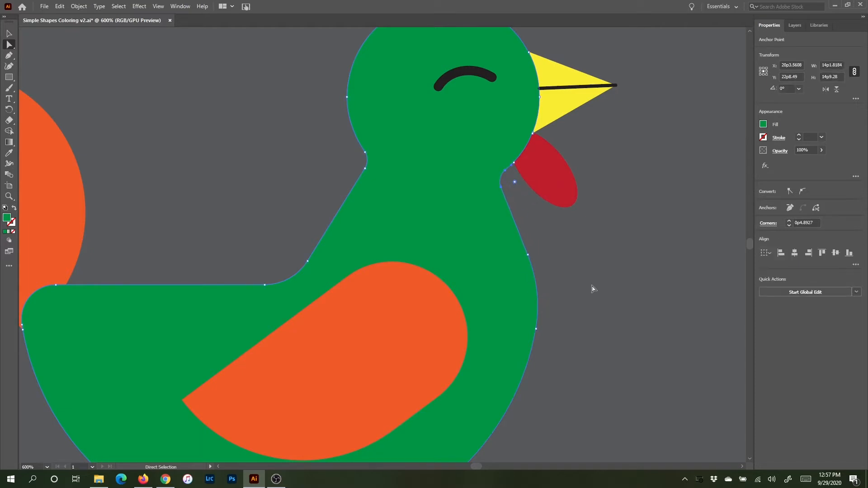
pyautogui.click(649, 214)
# - Try to round the corners of the large yellow star
pyautogui.hotkey('ctrl', '-')
pyautogui.hotkey('ctrl', '-')
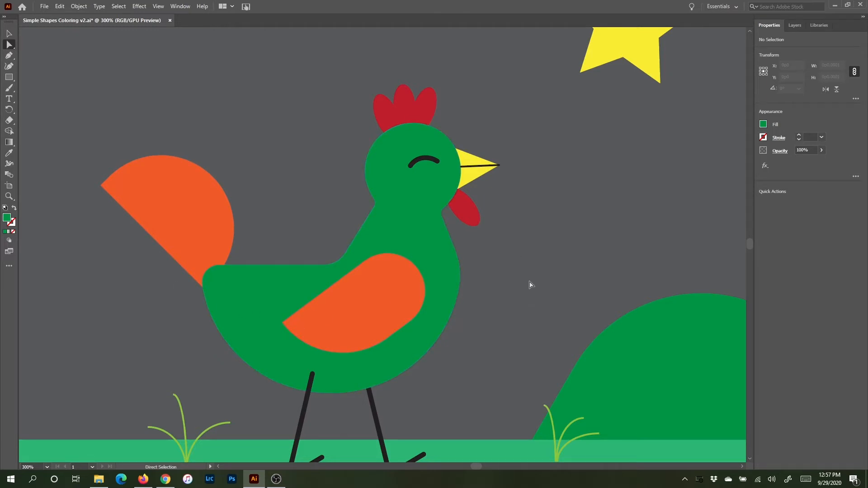
pyautogui.moveTo(550, 238); pyautogui.dragTo(491, 391)
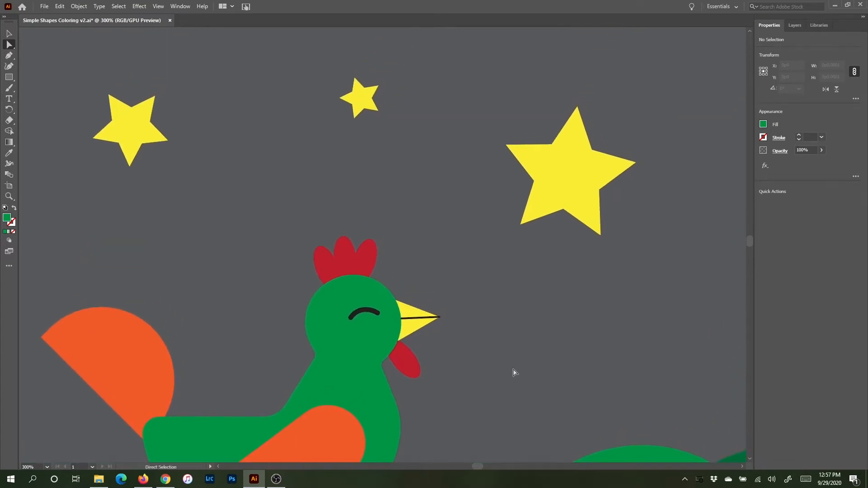
pyautogui.click(572, 159)
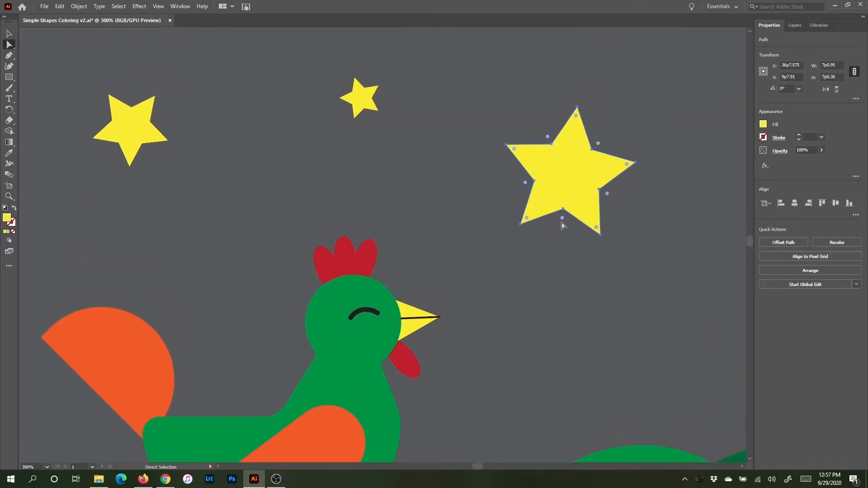
pyautogui.moveTo(563, 218); pyautogui.dragTo(562, 217)
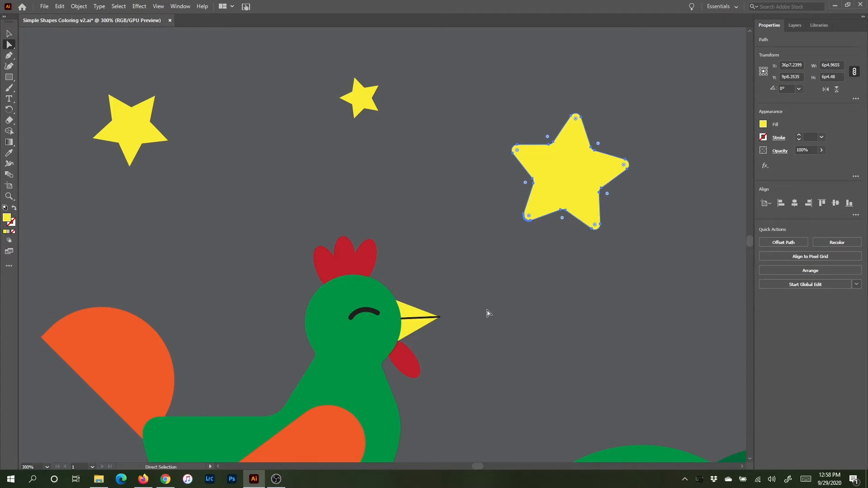
pyautogui.hotkey('ctrl', 'z')
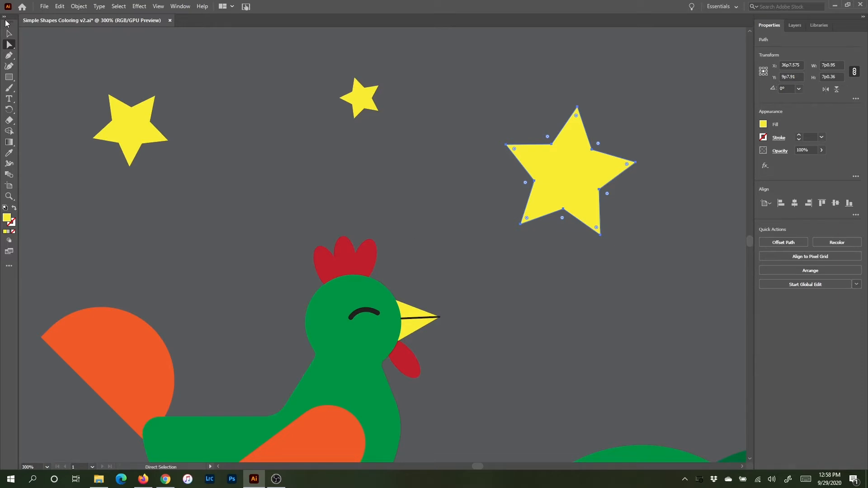
# - Draw a circle about 1p2.2 across with the Ellipse tool in the sky above the rooster's back and fill it black
pyautogui.click(9, 80)
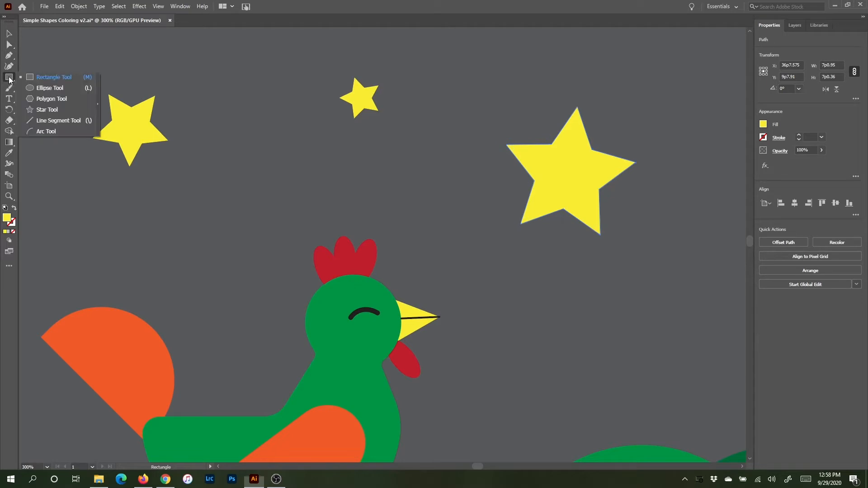
pyautogui.click(47, 87)
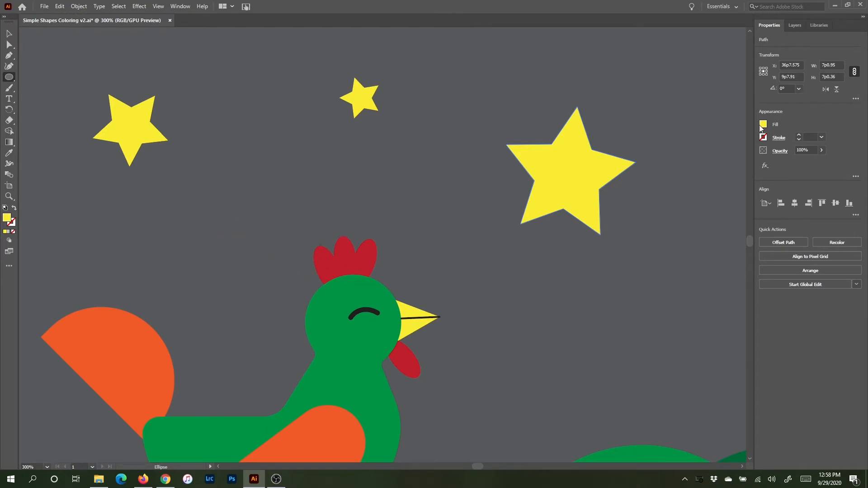
pyautogui.moveTo(212, 221); pyautogui.dragTo(234, 241)
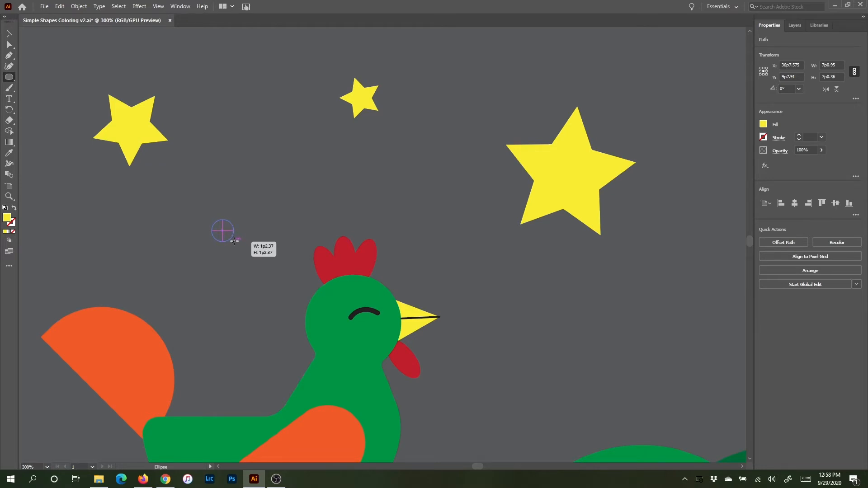
pyautogui.moveTo(234, 242); pyautogui.dragTo(233, 241)
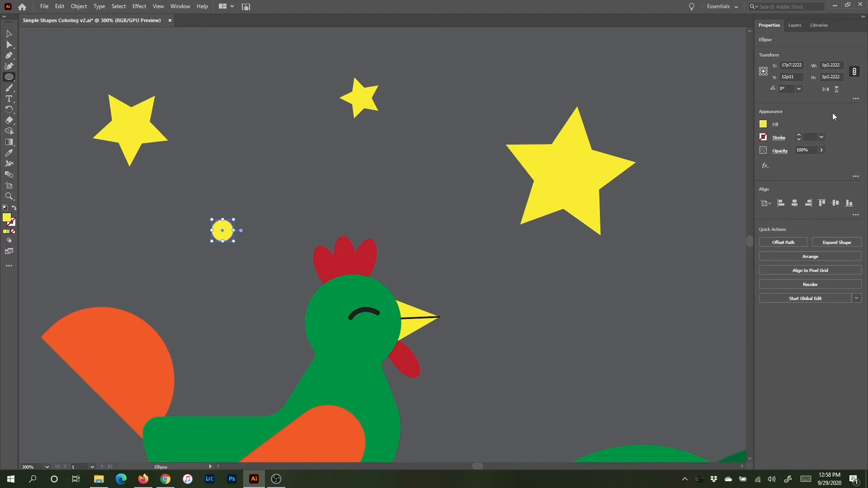
pyautogui.click(764, 124)
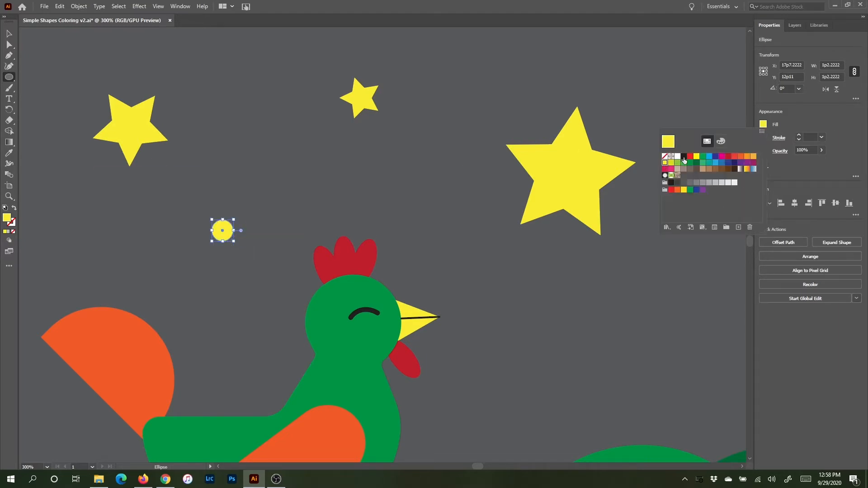
pyautogui.click(672, 182)
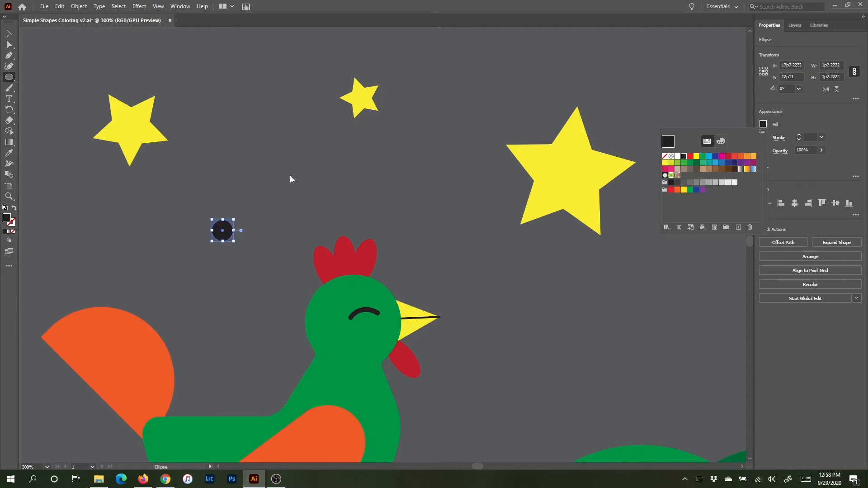
pyautogui.click(256, 203)
pyautogui.click(112, 69)
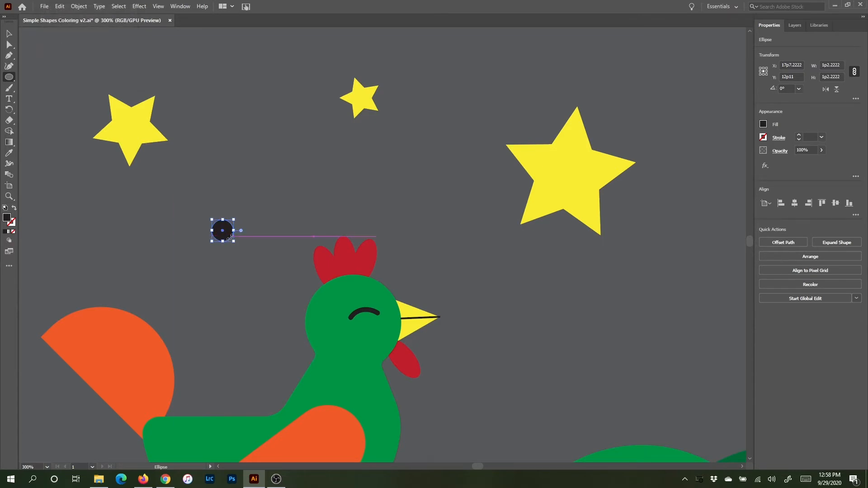
# - Duplicate the black circle beside the original, shrink the copy to about 0p9.3 across and fill it white
pyautogui.hotkey('ctrl', '=')
pyautogui.hotkey('ctrl', '=')
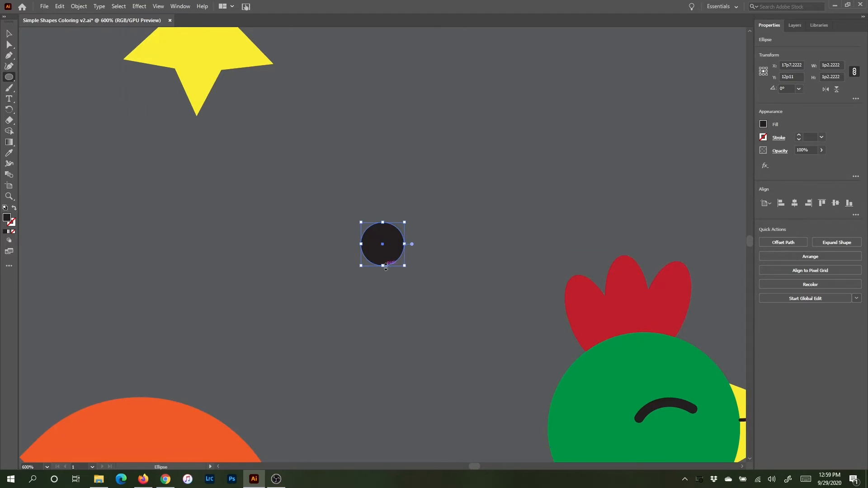
pyautogui.press('v')
pyautogui.moveTo(381, 257); pyautogui.dragTo(326, 266)
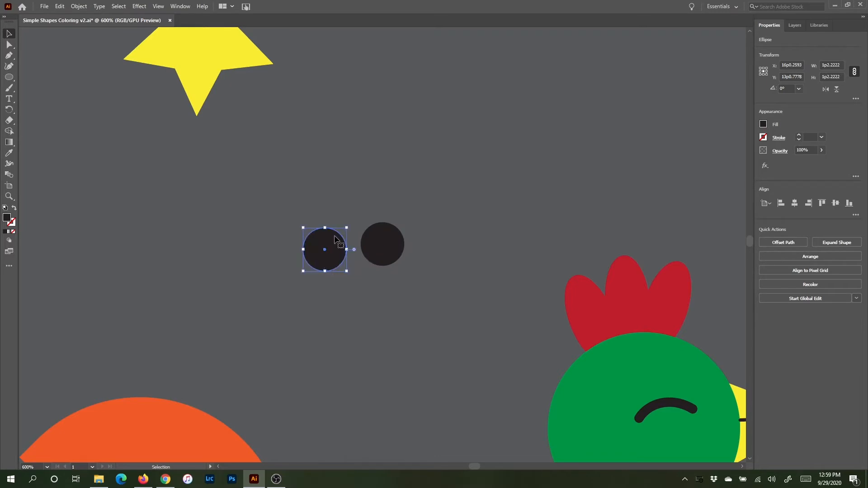
pyautogui.moveTo(348, 227); pyautogui.dragTo(333, 244)
pyautogui.click(763, 125)
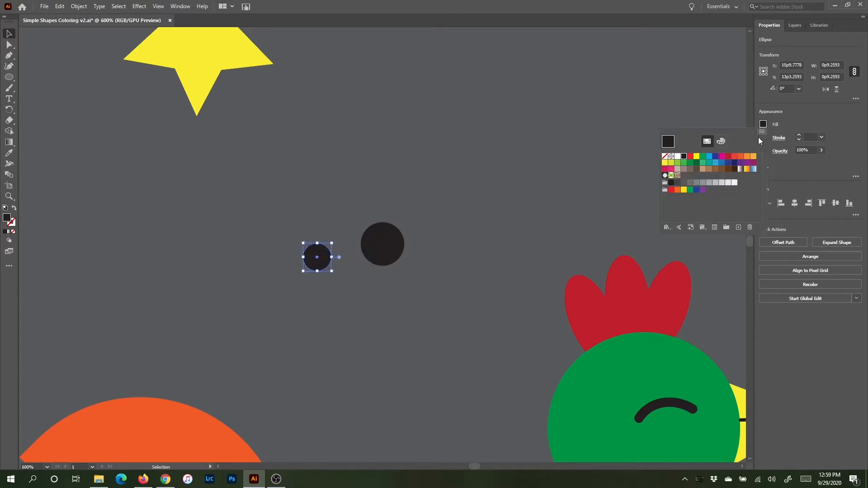
pyautogui.click(678, 157)
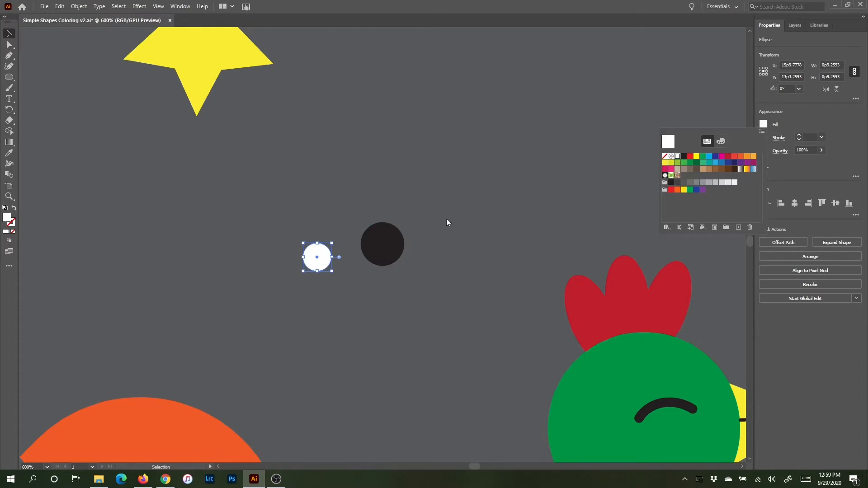
# - Place the white circle over the black circle's upper-left edge and trim off its overhang with Shape Builder
pyautogui.click(321, 253)
pyautogui.moveTo(322, 256); pyautogui.dragTo(378, 236)
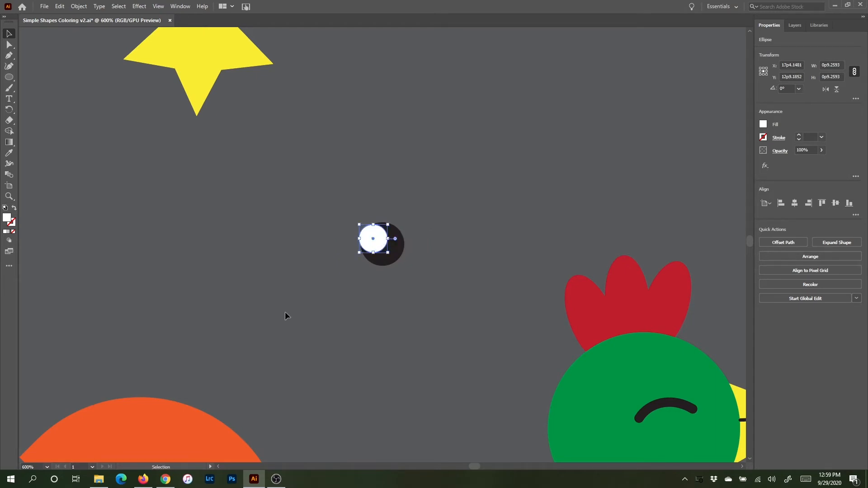
pyautogui.moveTo(322, 202); pyautogui.dragTo(426, 283)
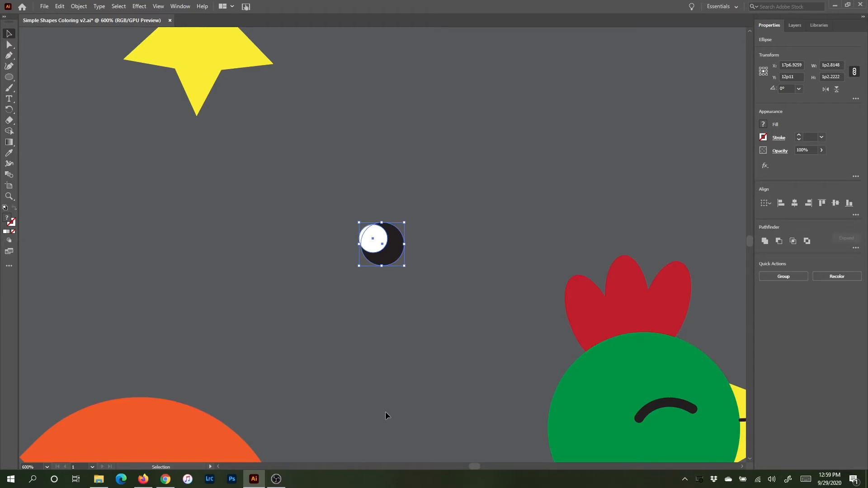
pyautogui.click(9, 131)
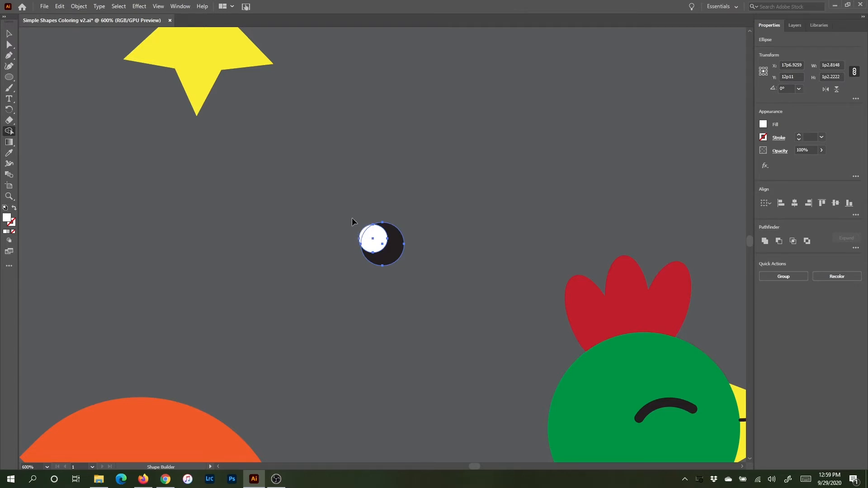
pyautogui.hotkey('ctrl', '=')
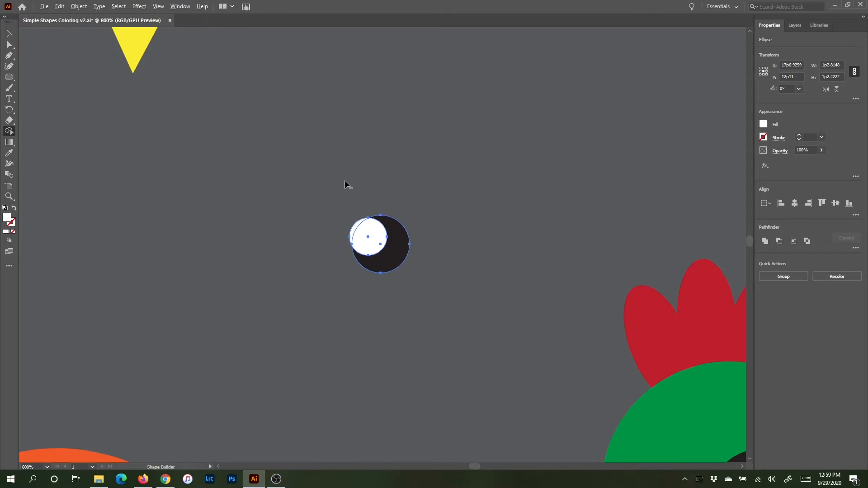
pyautogui.keyDown('alt'); pyautogui.click(355, 231); pyautogui.keyUp('alt')
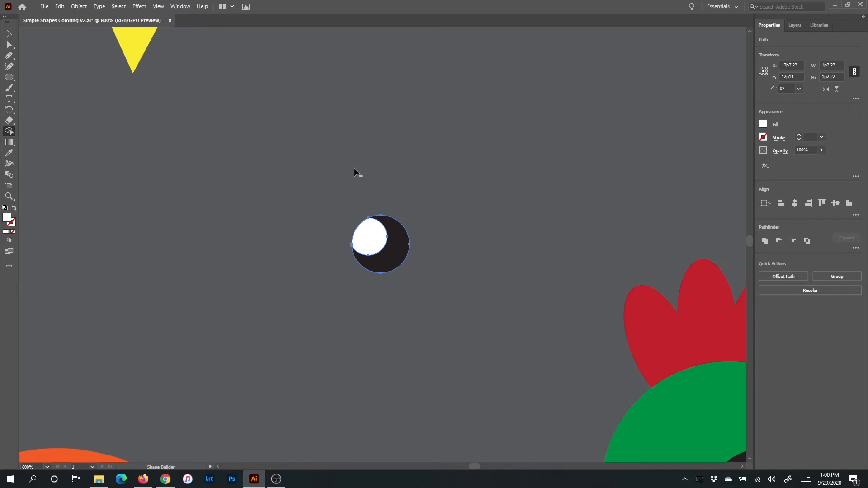
pyautogui.click(8, 33)
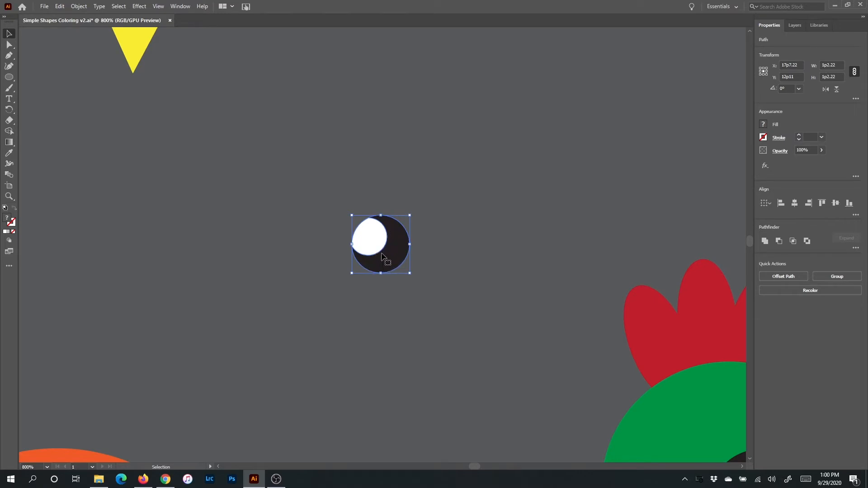
pyautogui.moveTo(376, 236); pyautogui.dragTo(316, 240)
pyautogui.click(331, 213)
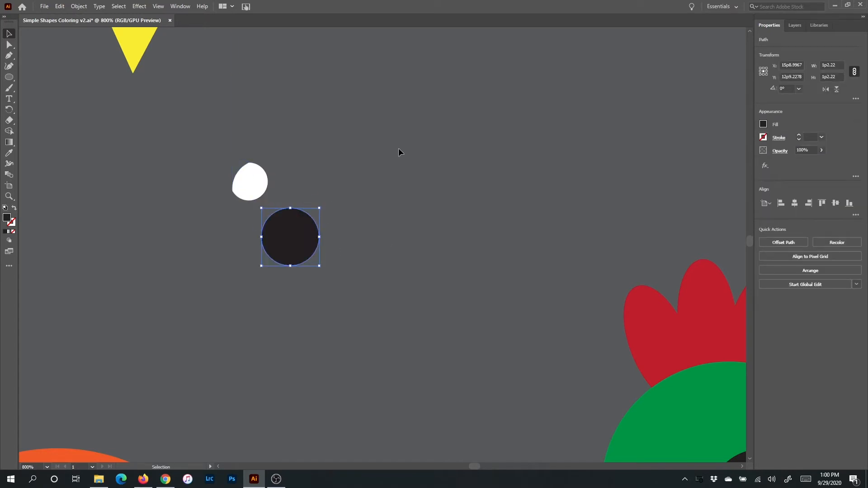
pyautogui.hotkey('ctrl', 'z')
pyautogui.hotkey('ctrl', 'z')
pyautogui.hotkey('ctrl', 'z')
# - Group the white highlight with the black circle and move the group a little within the sky
pyautogui.press('v')
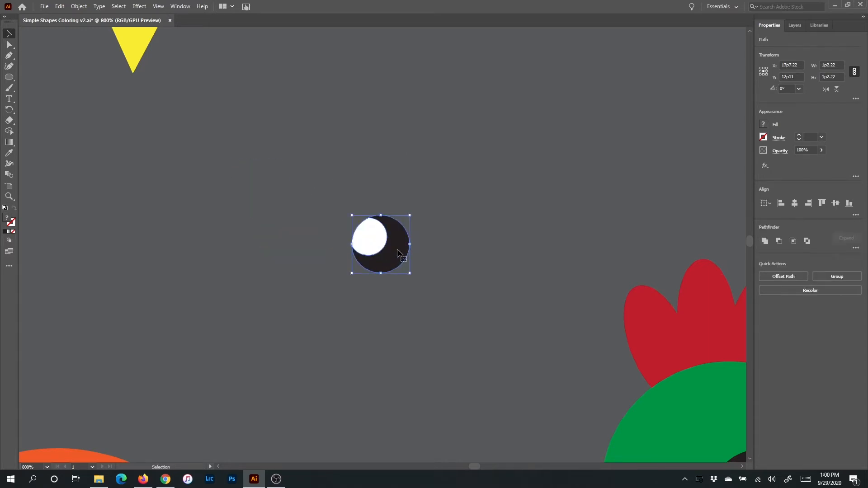
pyautogui.click(842, 277)
pyautogui.click(371, 201)
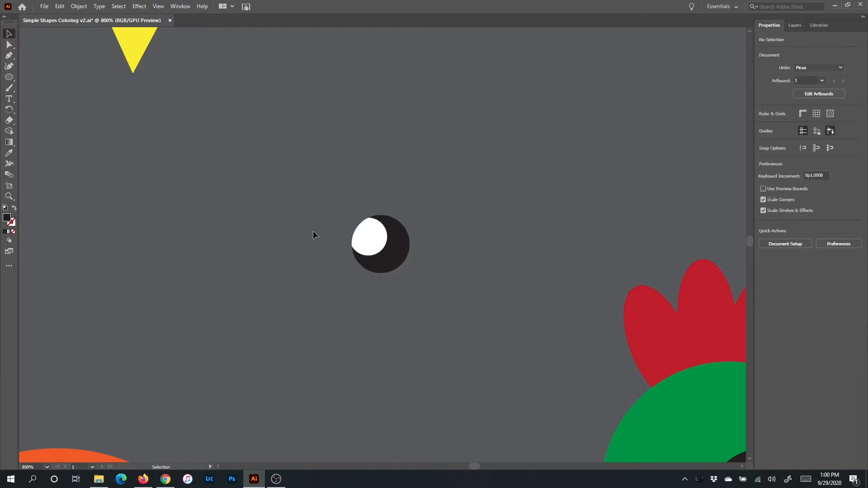
pyautogui.moveTo(400, 265); pyautogui.dragTo(404, 337)
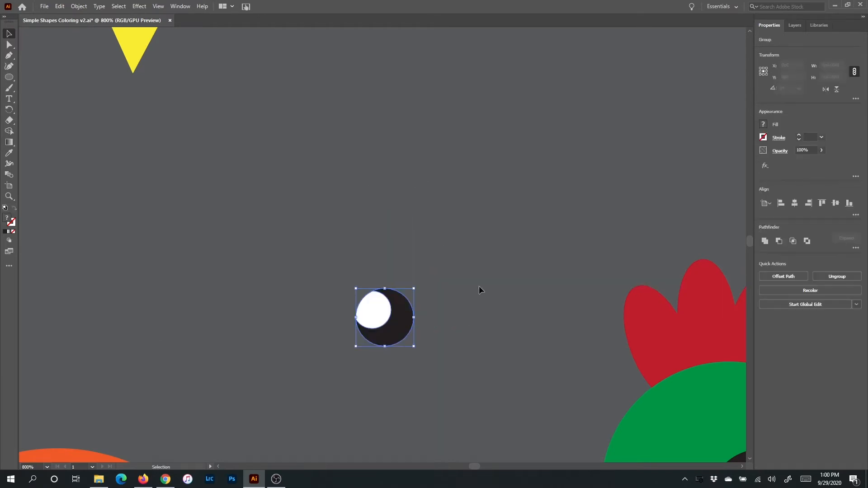
pyautogui.moveTo(371, 309); pyautogui.dragTo(339, 210)
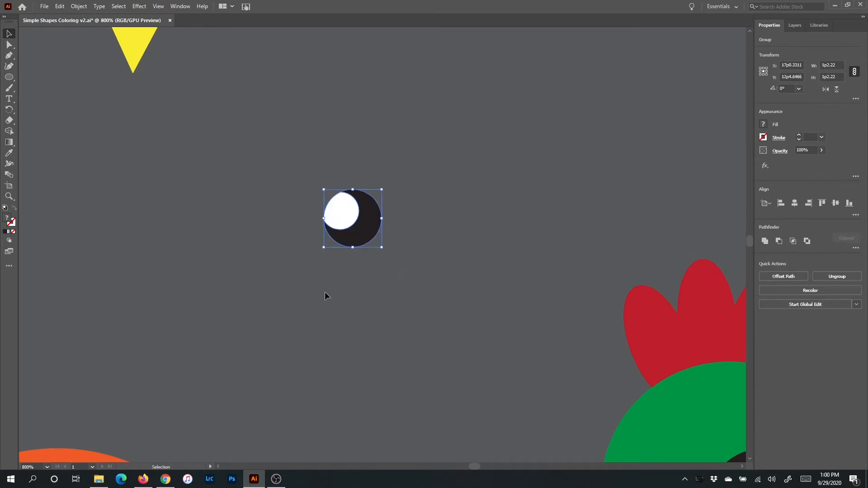
# - Delete the curved closed-eye line and place the grouped round eye on the rooster's head near the beak
pyautogui.moveTo(536, 338); pyautogui.dragTo(376, 244)
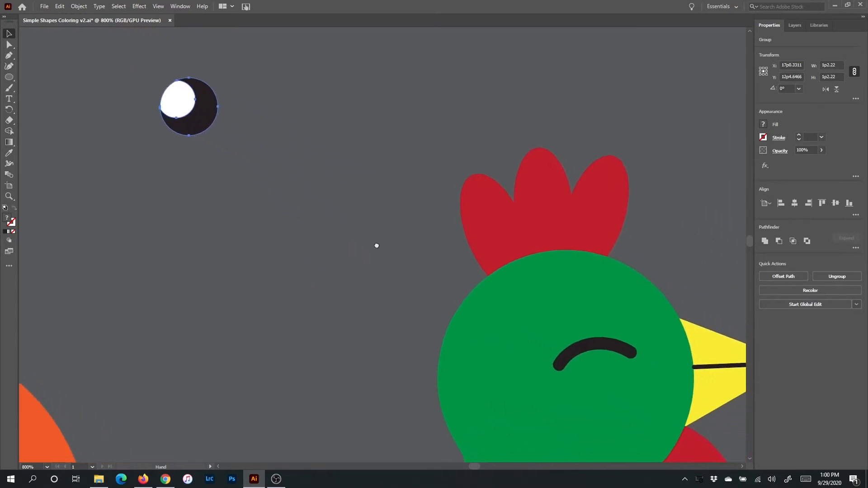
pyautogui.click(602, 350)
pyautogui.press('Delete')
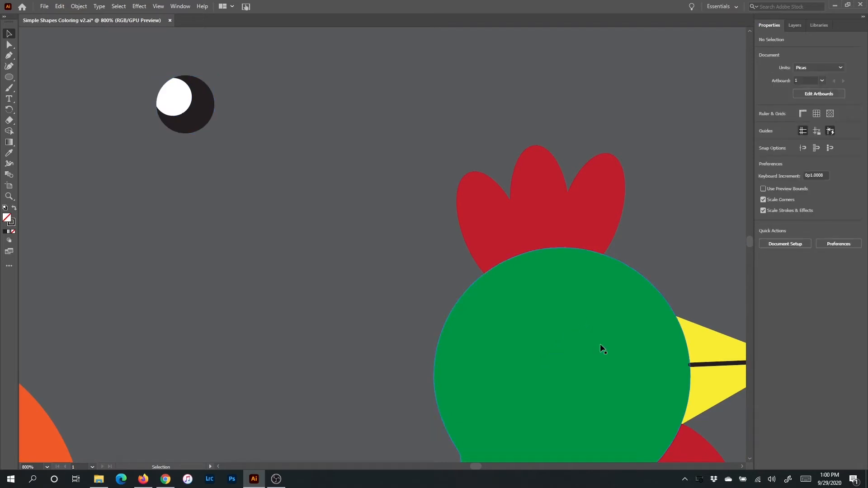
pyautogui.moveTo(195, 117); pyautogui.dragTo(616, 346)
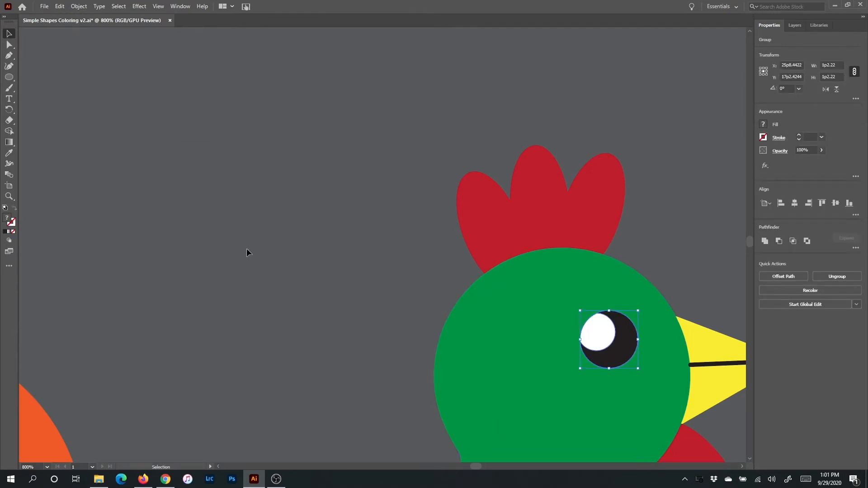
pyautogui.hotkey('ctrl', '-')
pyautogui.hotkey('ctrl', '-')
pyautogui.hotkey('ctrl', '-')
pyautogui.hotkey('ctrl', '-')
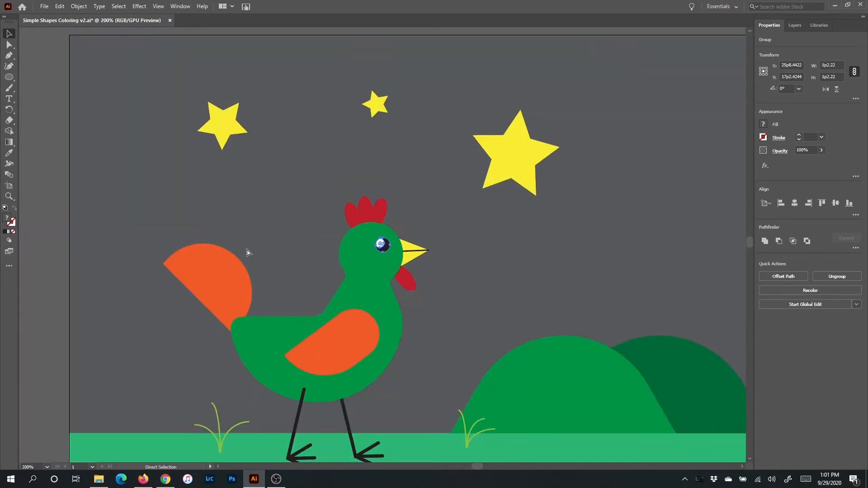
pyautogui.moveTo(427, 360); pyautogui.dragTo(428, 298)
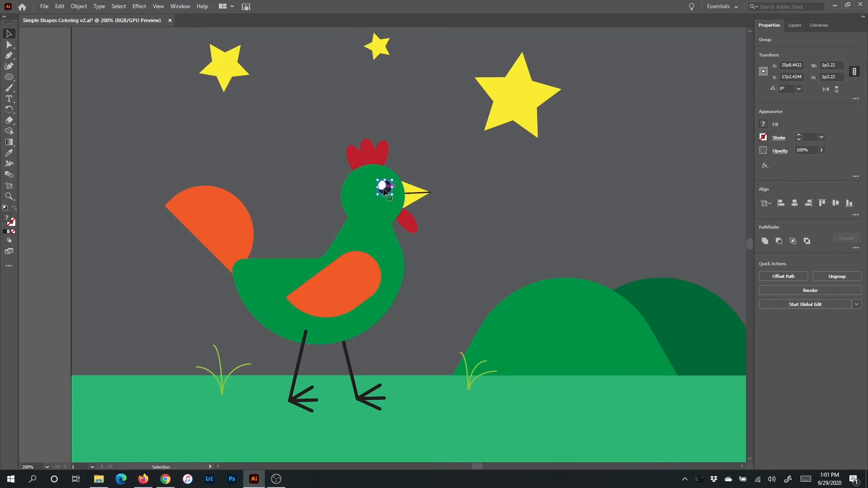
pyautogui.click(422, 289)
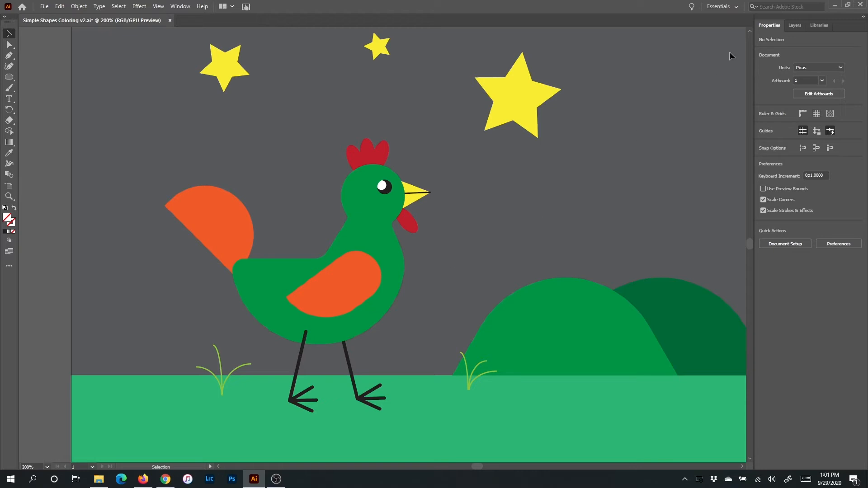
# - Duplicate the green rooster body with the copy offset about 0p5.3 to the left and 0p3 up
pyautogui.click(390, 254)
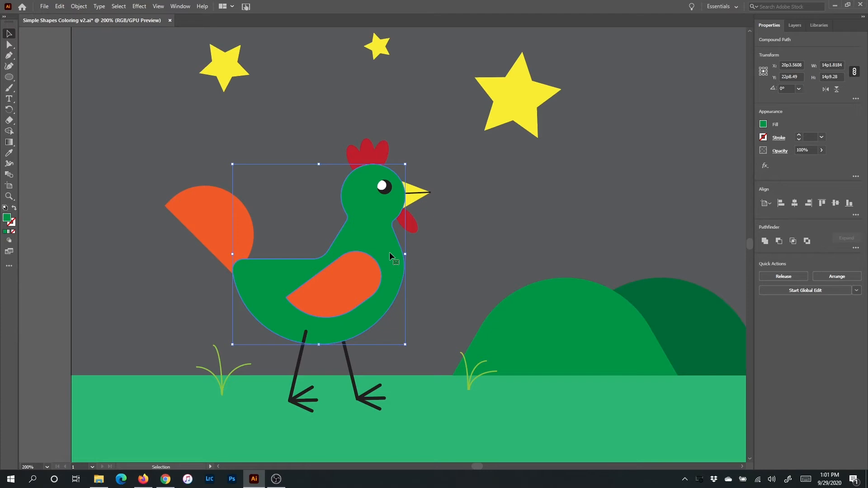
pyautogui.moveTo(391, 256); pyautogui.dragTo(385, 254)
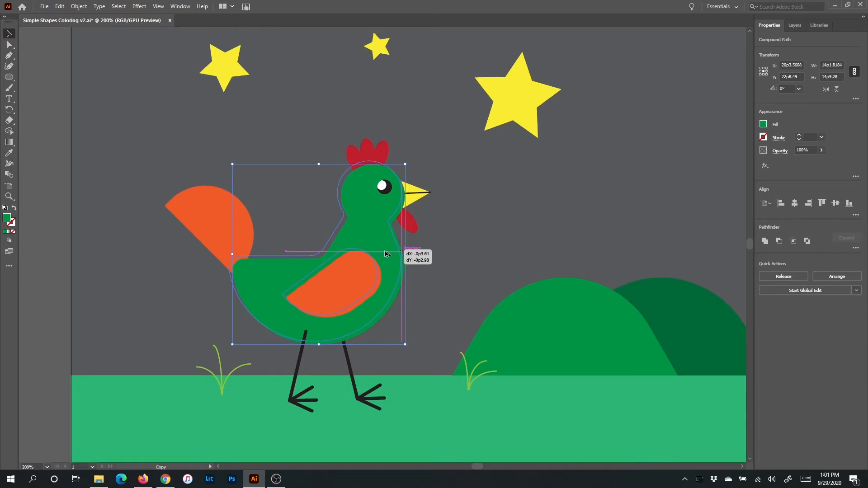
pyautogui.moveTo(385, 254); pyautogui.dragTo(386, 253)
pyautogui.moveTo(385, 253); pyautogui.dragTo(386, 254)
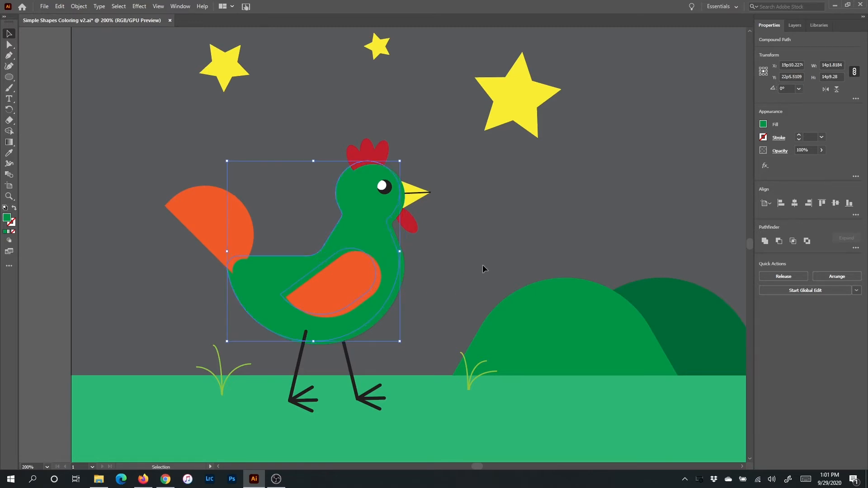
pyautogui.press('Up')
pyautogui.press('Down')
# - Select both body shapes for Shape Builder and mix a darker green fill in HSB with brightness 47.84%
pyautogui.keyDown('shift'); pyautogui.click(404, 265); pyautogui.keyUp('shift')
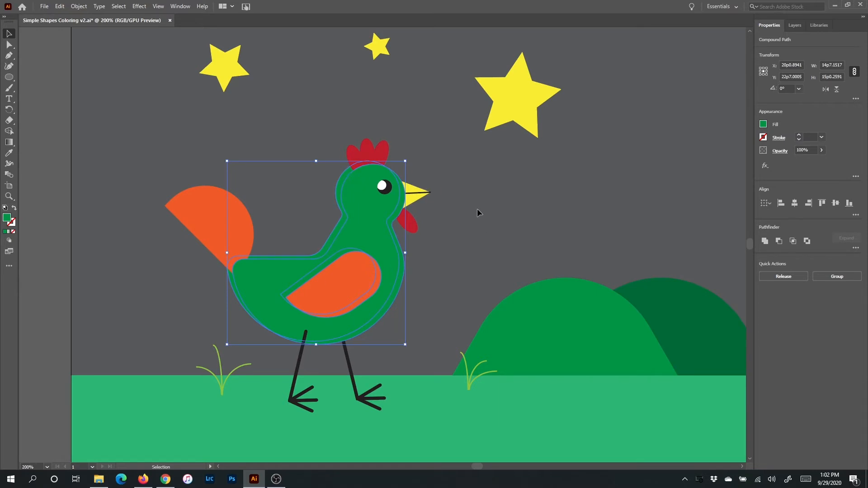
pyautogui.click(9, 131)
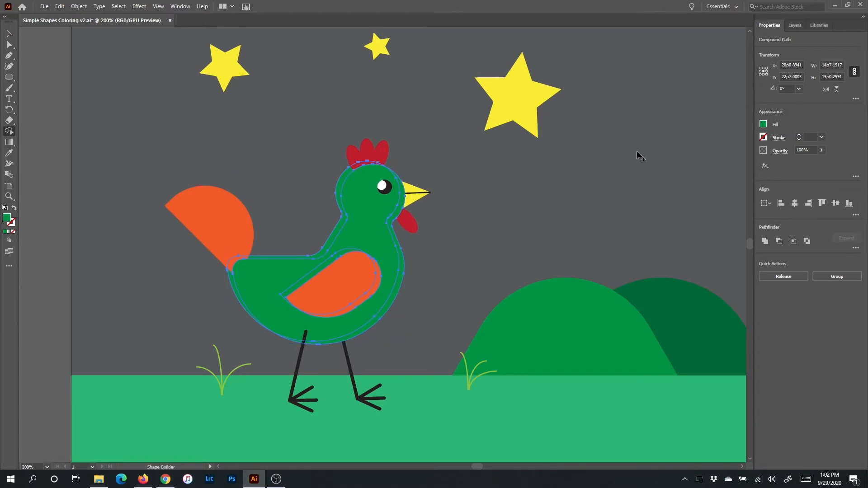
pyautogui.click(763, 125)
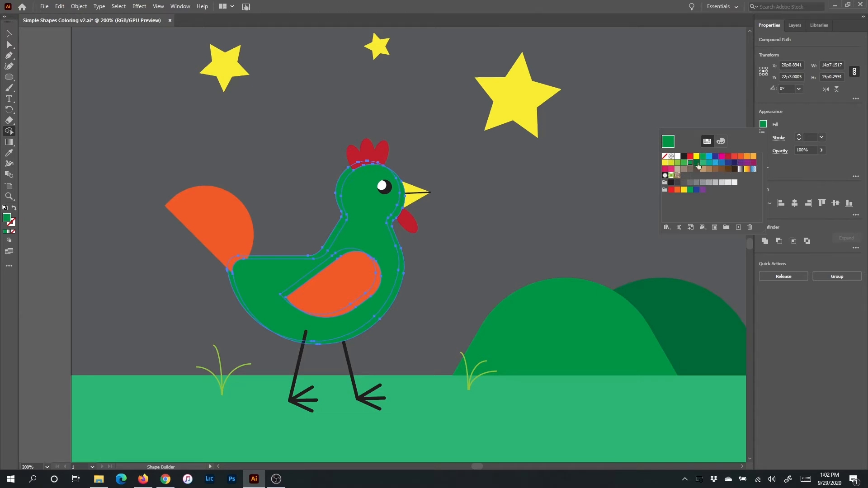
pyautogui.click(721, 142)
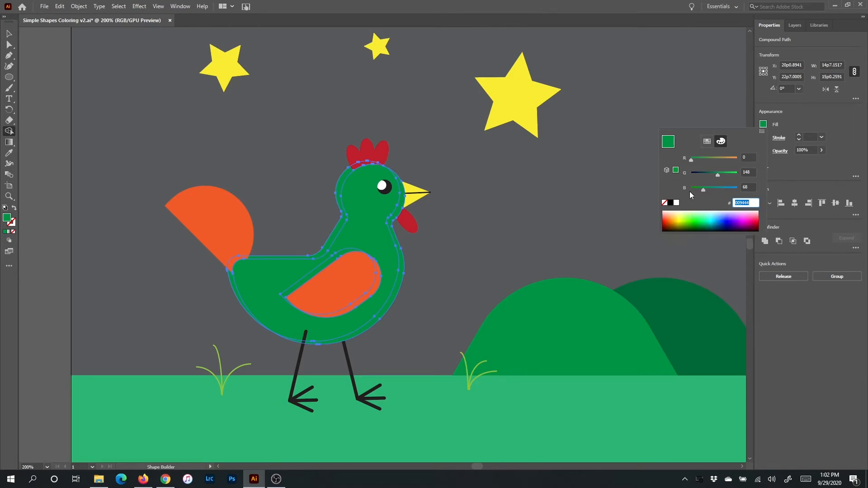
pyautogui.click(704, 145)
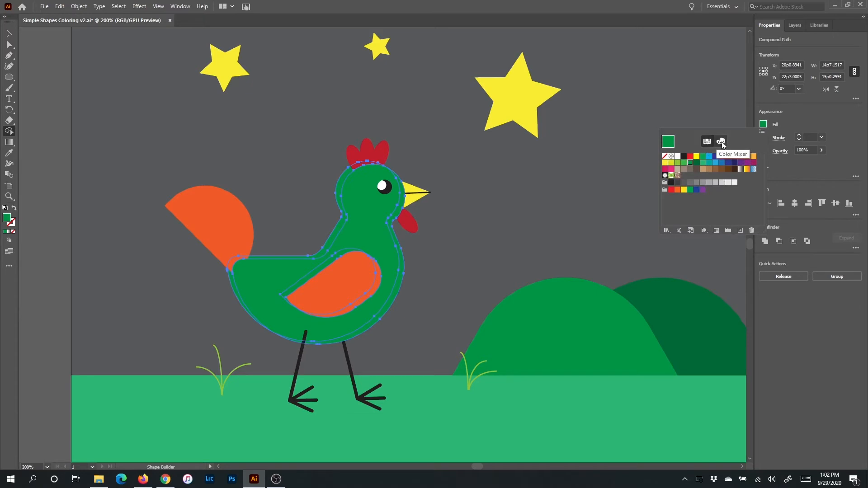
pyautogui.click(721, 142)
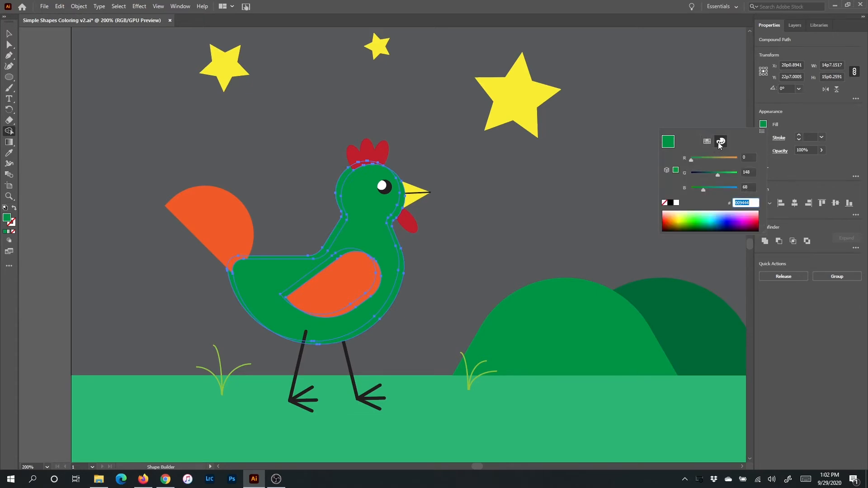
pyautogui.click(762, 132)
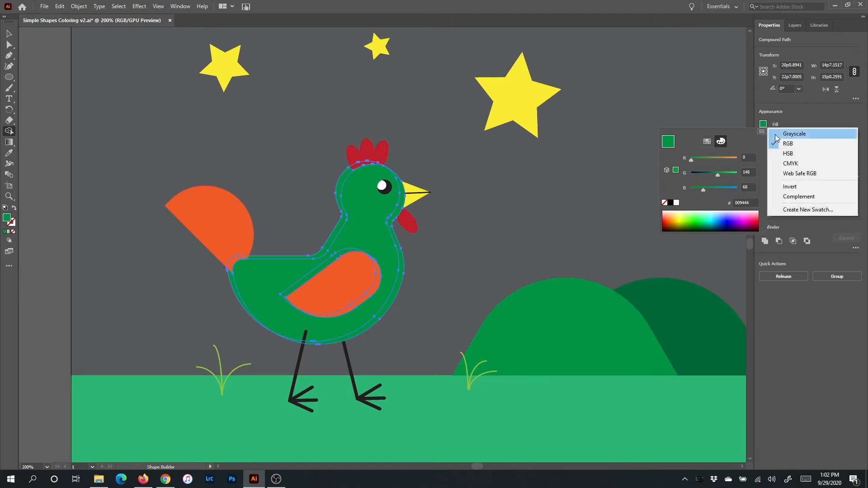
pyautogui.click(794, 154)
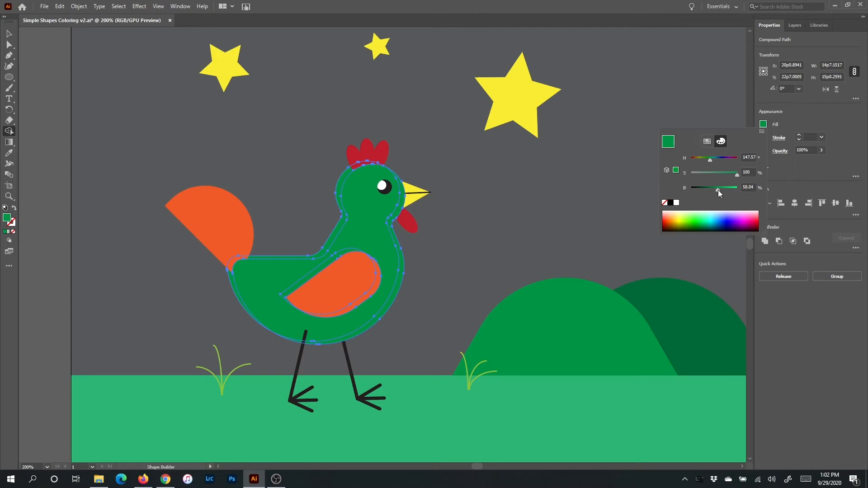
pyautogui.moveTo(718, 190); pyautogui.dragTo(713, 191)
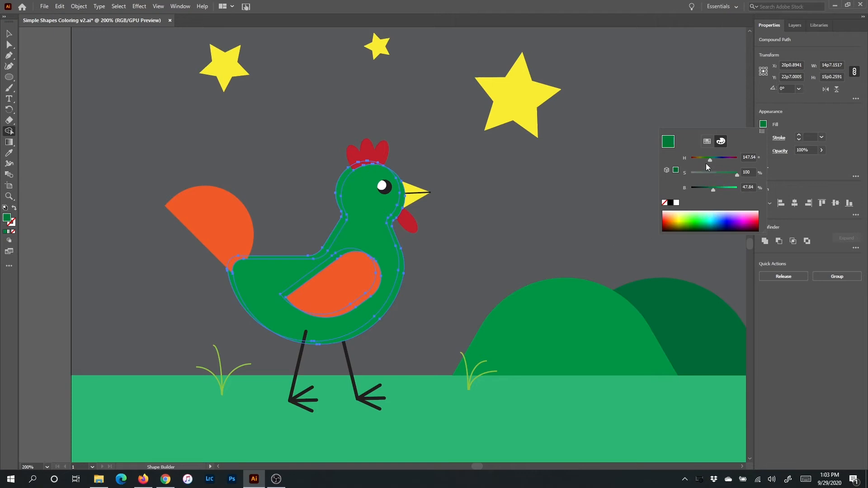
pyautogui.click(805, 116)
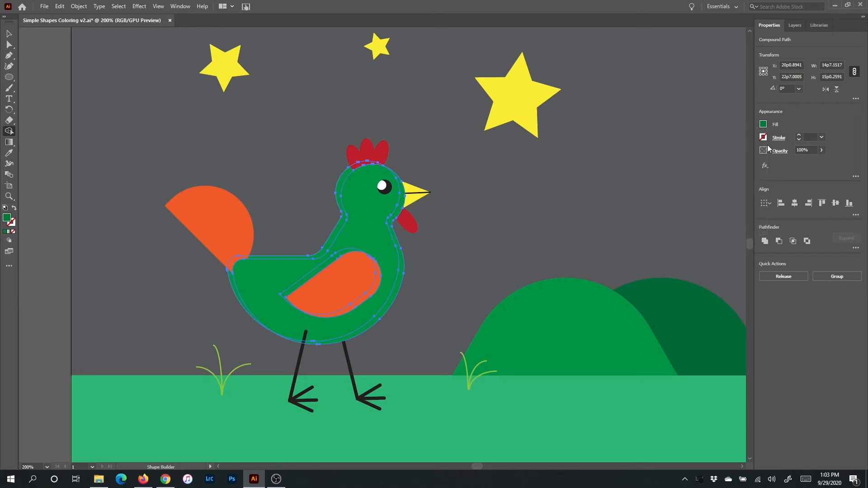
# - Fill the sliver along the rooster's chest and belly with the darker green, and delete the offset body copy
pyautogui.click(398, 287)
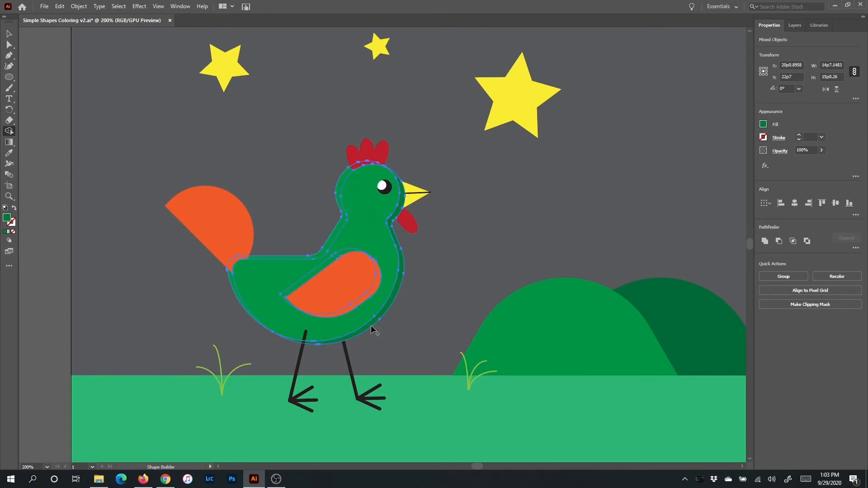
pyautogui.click(8, 34)
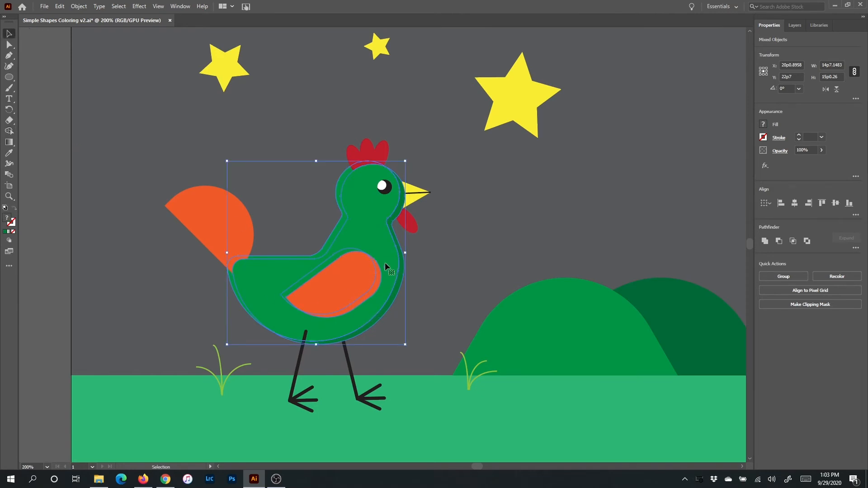
pyautogui.click(469, 220)
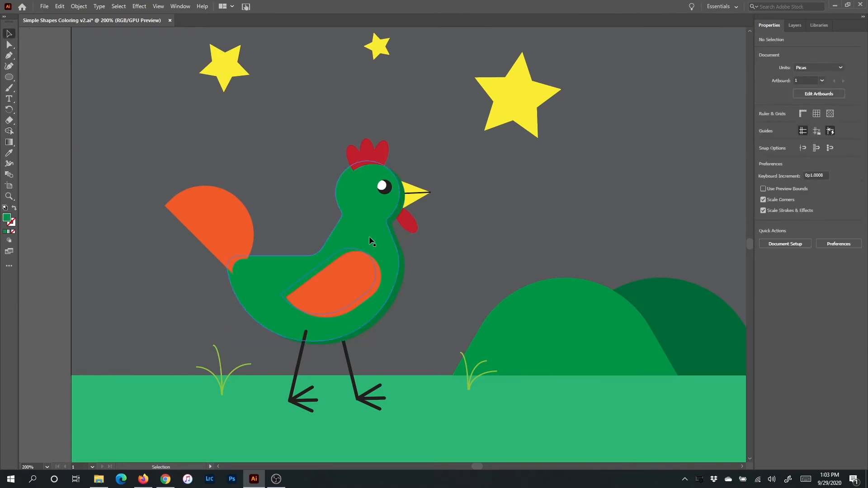
pyautogui.moveTo(366, 236); pyautogui.dragTo(645, 160)
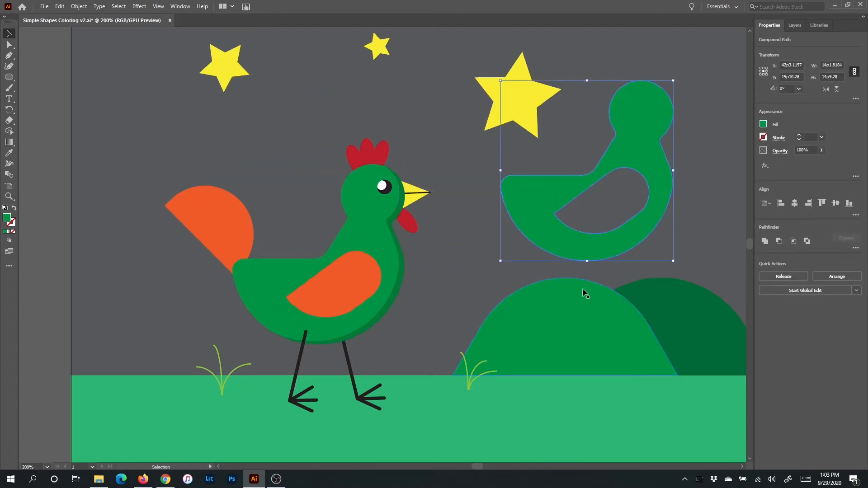
pyautogui.press('Delete')
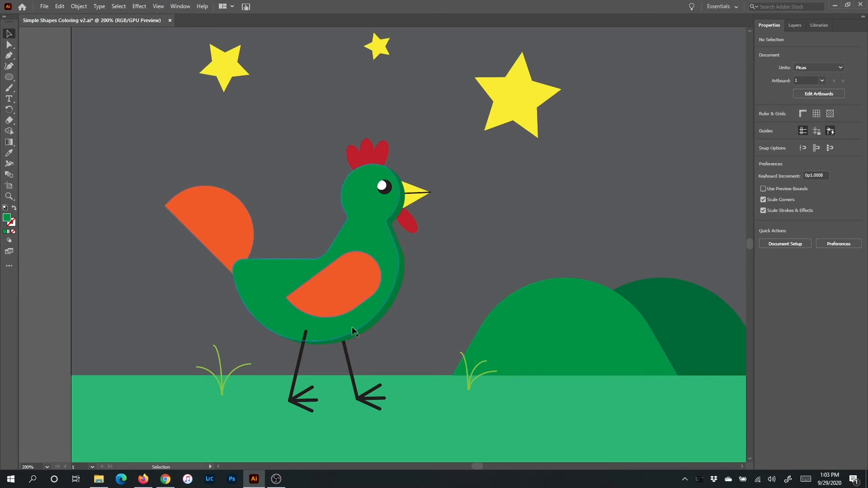
# - Duplicate the rooster's orange wing with the copy offset about 0p4.8 to the left and 0p3.8 up, and select both wing shapes
pyautogui.click(360, 285)
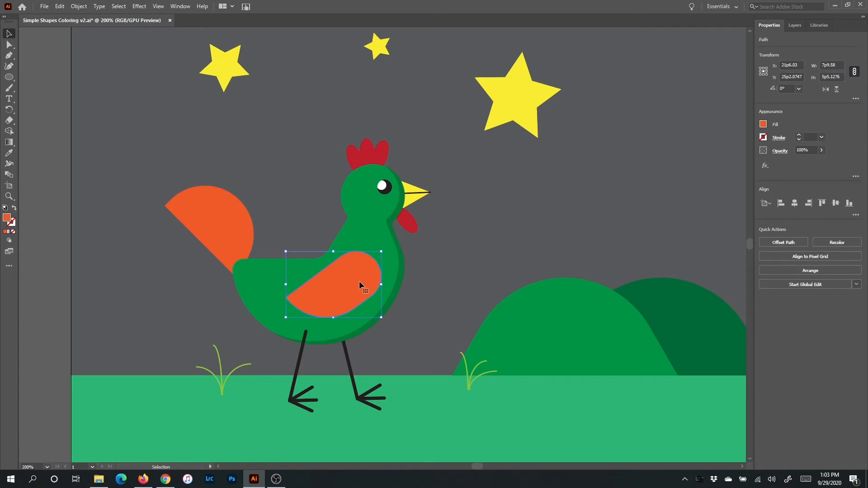
pyautogui.moveTo(359, 282); pyautogui.dragTo(353, 278)
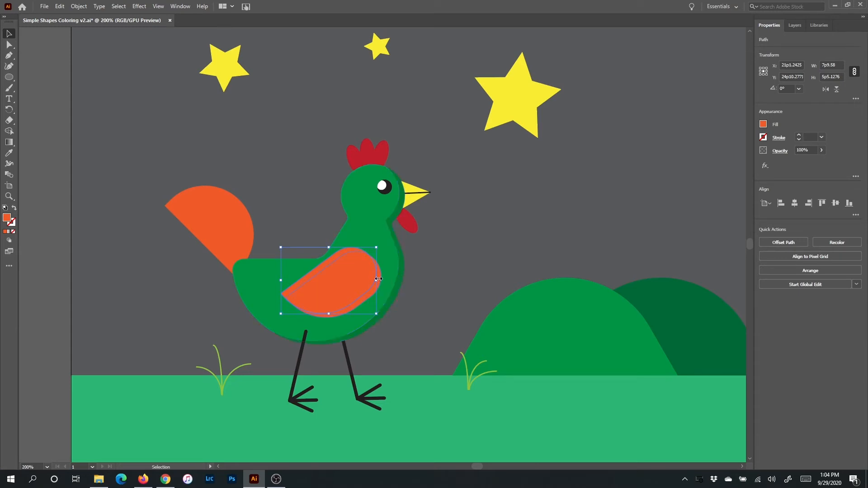
pyautogui.keyDown('shift'); pyautogui.click(357, 302); pyautogui.keyUp('shift')
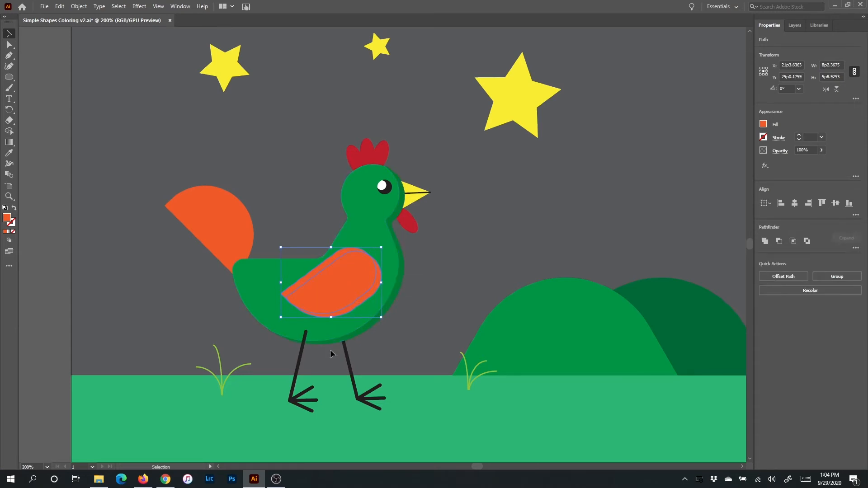
# - Start Shape Builder on the wing shapes and mix a darker orange fill by lowering the HSB brightness
pyautogui.click(9, 132)
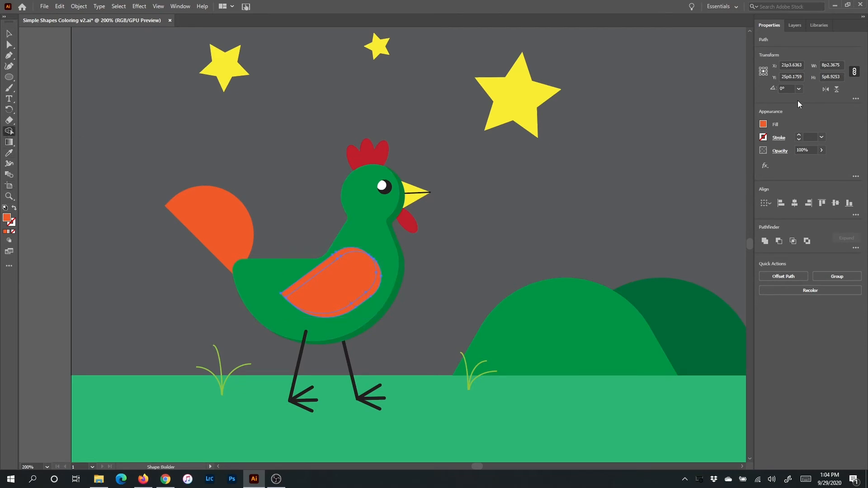
pyautogui.click(764, 125)
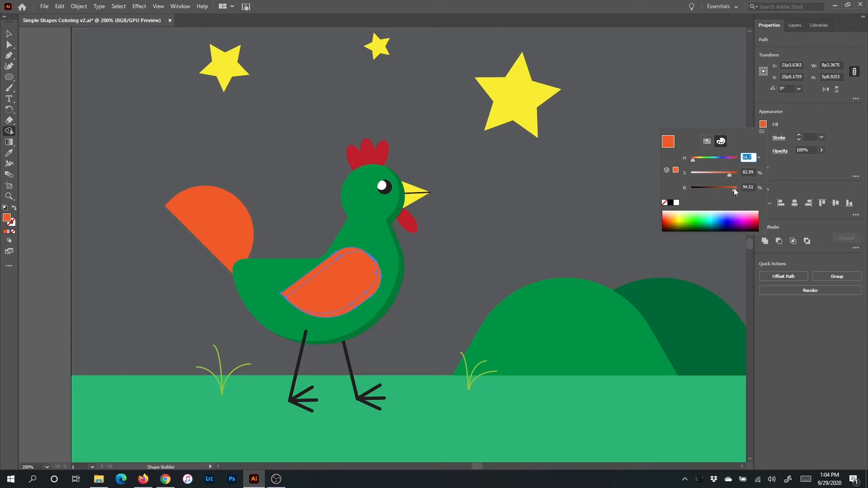
pyautogui.moveTo(731, 190); pyautogui.dragTo(727, 191)
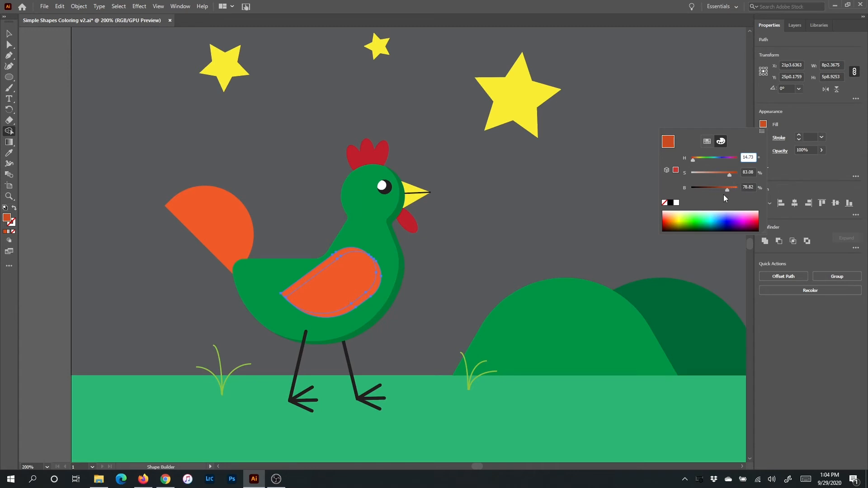
pyautogui.moveTo(728, 190); pyautogui.dragTo(729, 191)
pyautogui.click(805, 120)
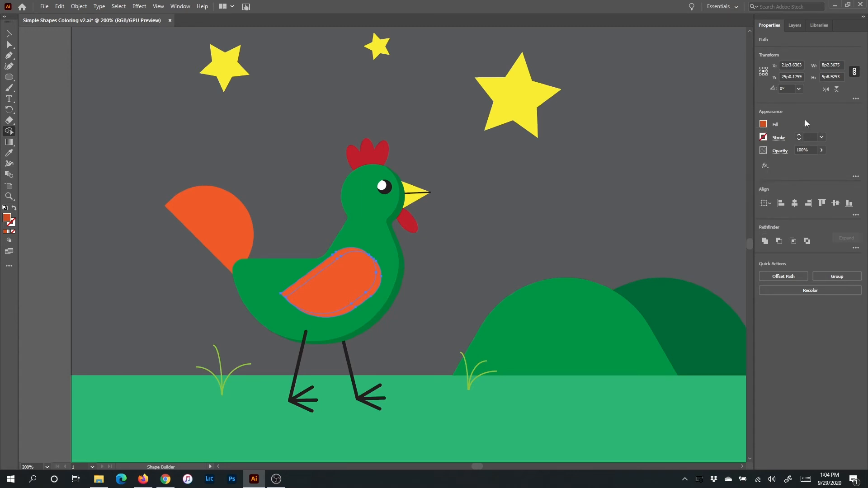
# - Fill the sliver along the wing's front and lower edge with the darker orange, and remove the offset wing copy
pyautogui.click(375, 288)
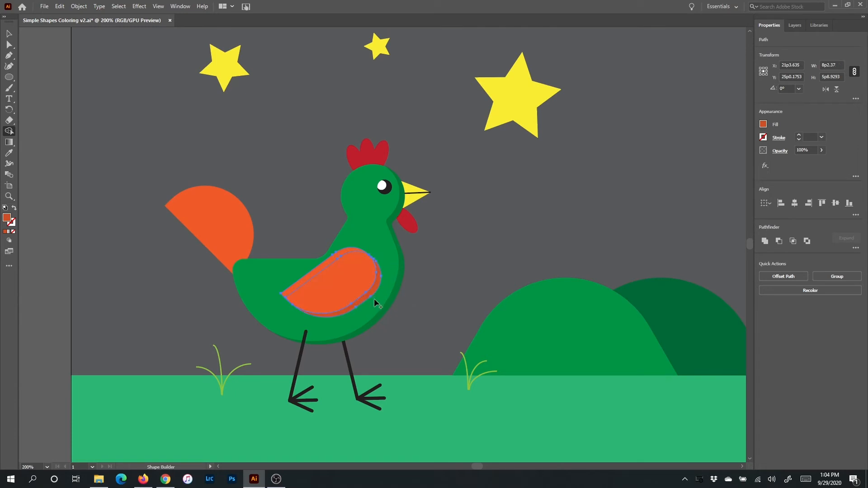
pyautogui.press('v')
pyautogui.click(374, 292)
pyautogui.moveTo(346, 273); pyautogui.dragTo(507, 196)
pyautogui.hotkey('ctrl', 'z')
pyautogui.moveTo(338, 276); pyautogui.dragTo(511, 204)
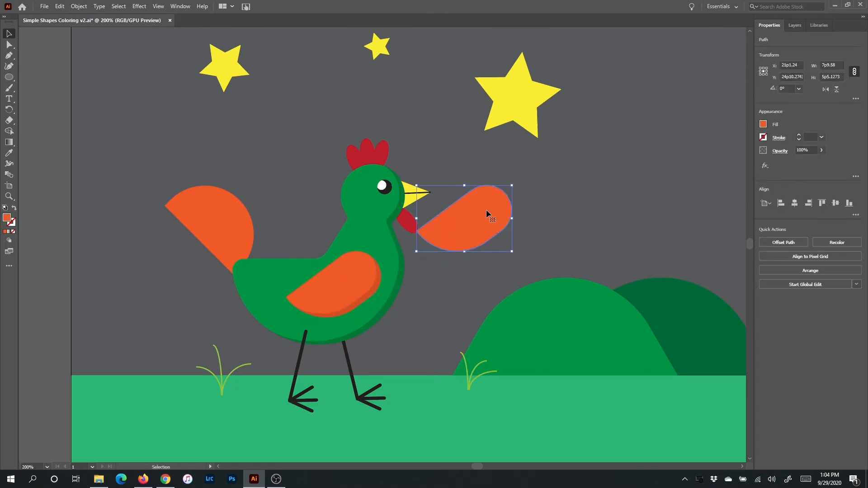
pyautogui.hotkey('ctrl', 'z')
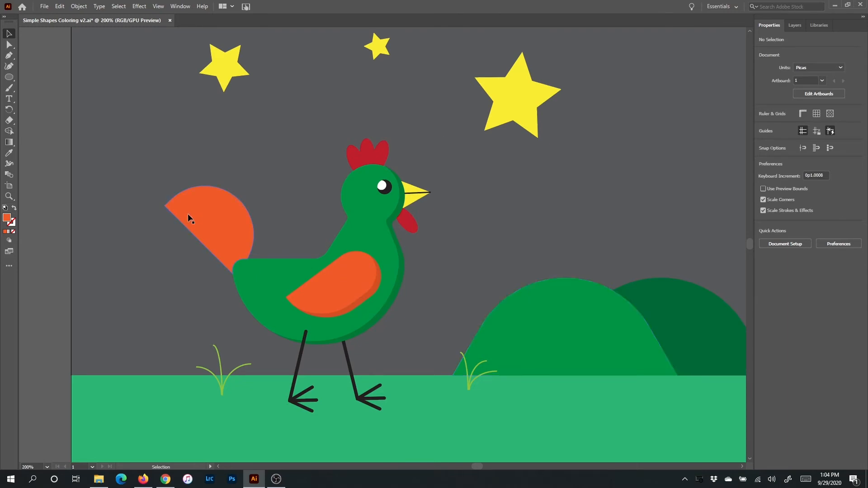
# - Duplicate the rooster's orange tail with the copy offset about 0p4.7 to the left and 0p3.2 down
pyautogui.click(227, 220)
pyautogui.moveTo(226, 221)
pyautogui.mouseDown()
pyautogui.moveTo(244, 312)
pyautogui.moveTo(223, 214)
pyautogui.moveTo(221, 223)
pyautogui.mouseUp()
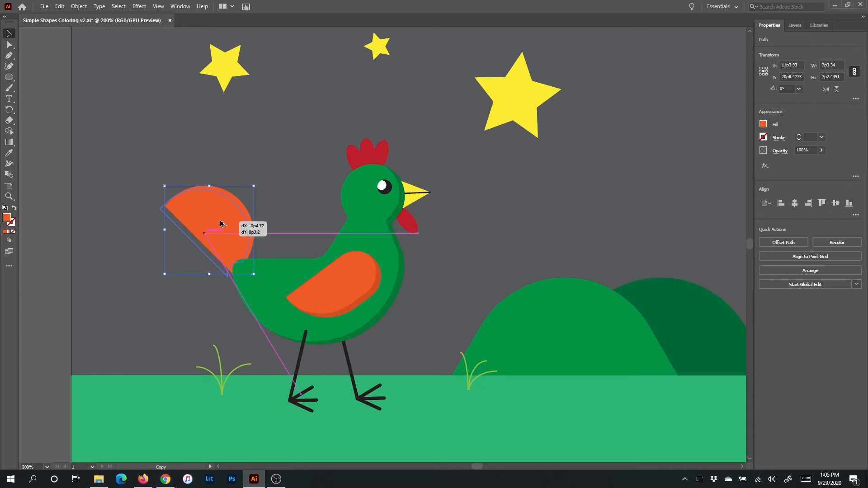
pyautogui.moveTo(221, 223); pyautogui.dragTo(220, 220)
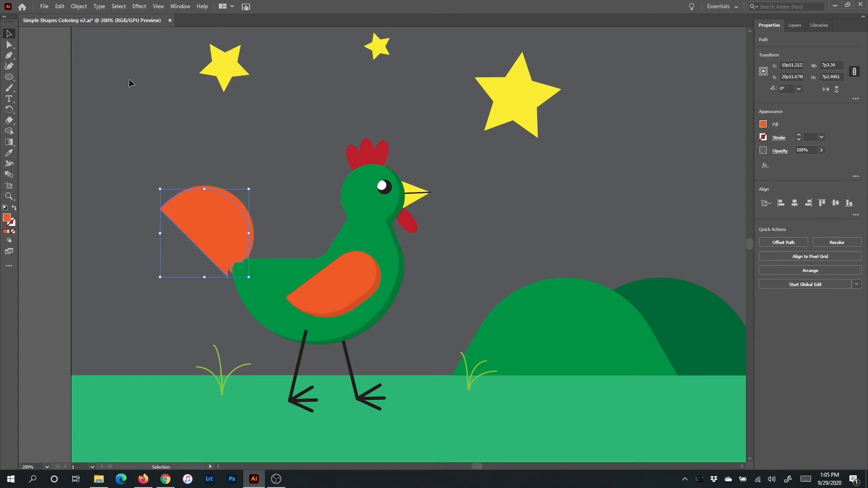
# - Try to reshape the tail copy by moving its anchor points up and to the left with Direct Selection
pyautogui.click(9, 46)
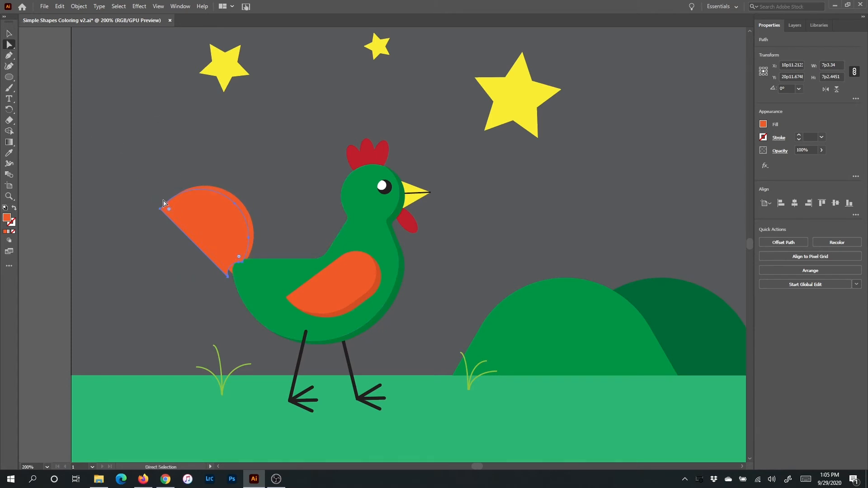
pyautogui.click(235, 205)
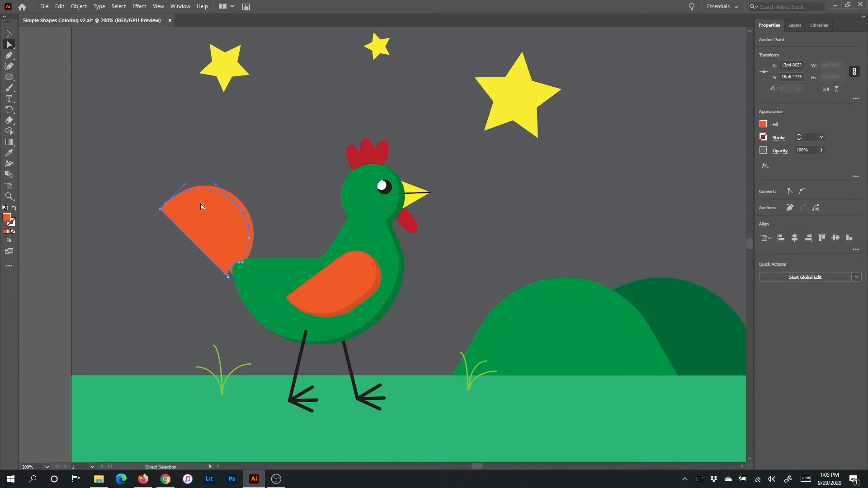
pyautogui.keyDown('shift'); pyautogui.click(161, 209); pyautogui.keyUp('shift')
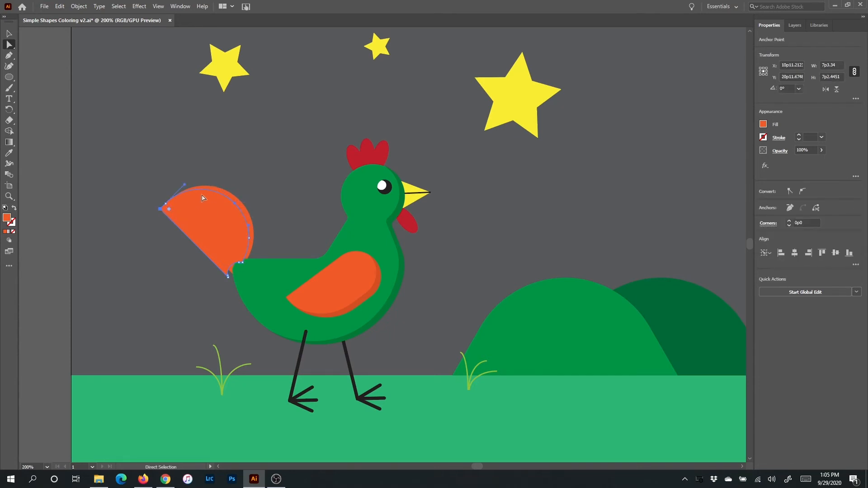
pyautogui.moveTo(235, 205); pyautogui.dragTo(228, 200)
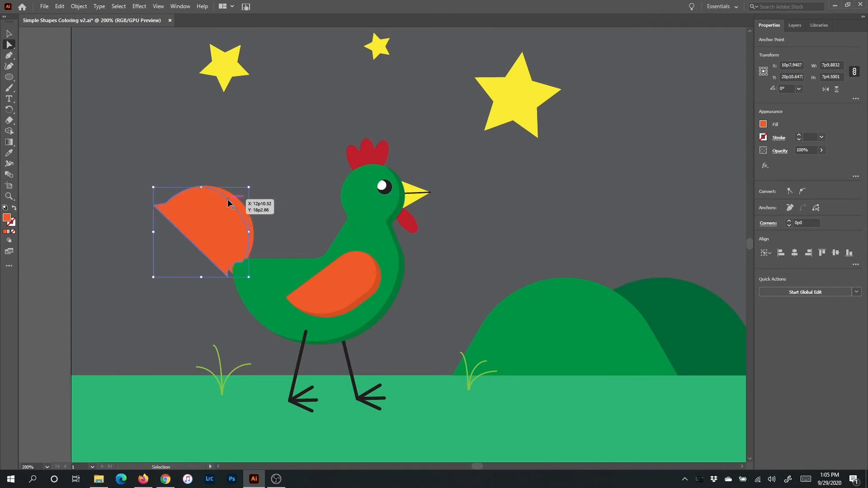
pyautogui.hotkey('ctrl', 'z')
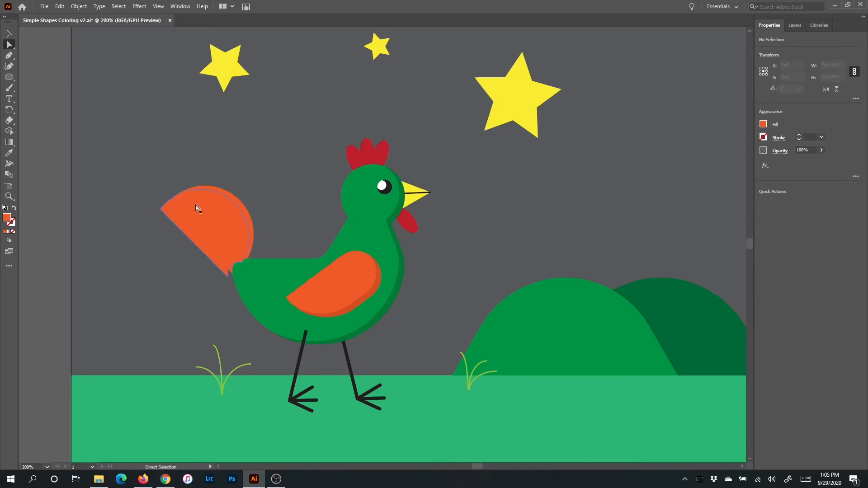
# - Move the tail copy's upper anchor points up past the original's top edge, making the copy about 7p4.3 wide and 7p8.5 tall
pyautogui.moveTo(161, 210); pyautogui.dragTo(161, 211)
pyautogui.click(161, 211)
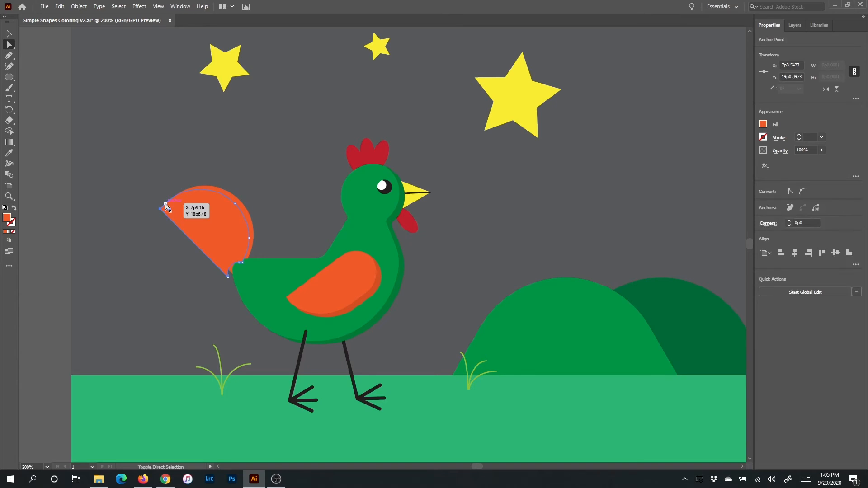
pyautogui.keyDown('shift'); pyautogui.click(166, 204); pyautogui.keyUp('shift')
pyautogui.keyDown('shift'); pyautogui.click(235, 203); pyautogui.keyUp('shift')
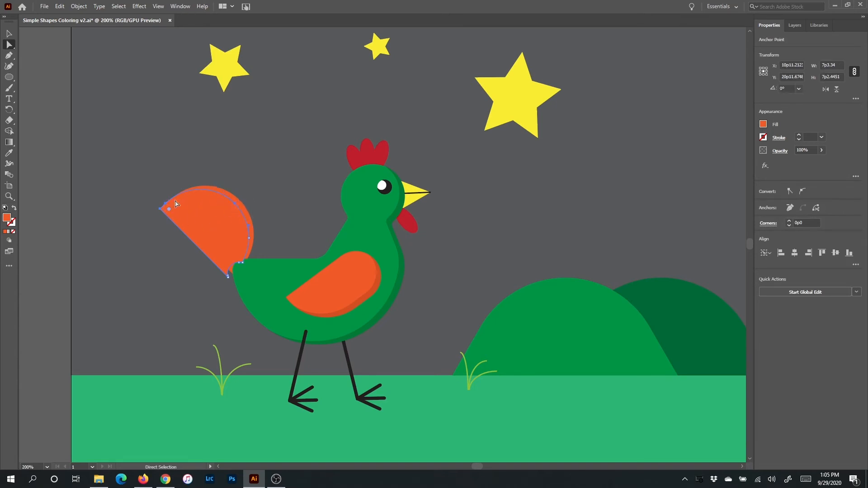
pyautogui.moveTo(196, 192); pyautogui.dragTo(192, 186)
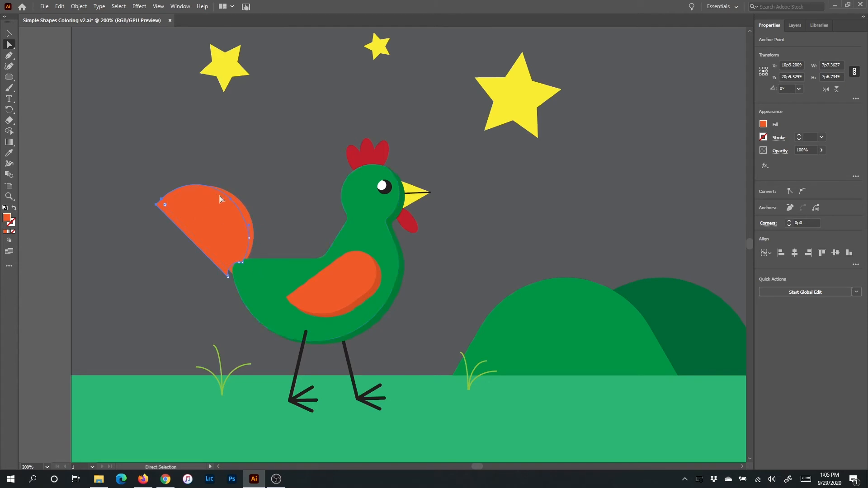
pyautogui.moveTo(180, 191); pyautogui.dragTo(185, 189)
# - Select both tail shapes for Shape Builder and mix a darker orange fill in HSB with brightness 87.06%
pyautogui.click(10, 34)
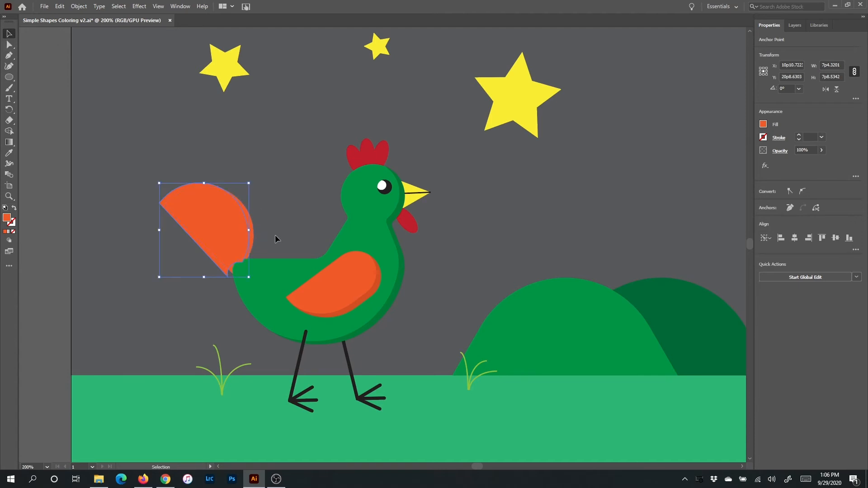
pyautogui.moveTo(254, 240); pyautogui.dragTo(253, 236)
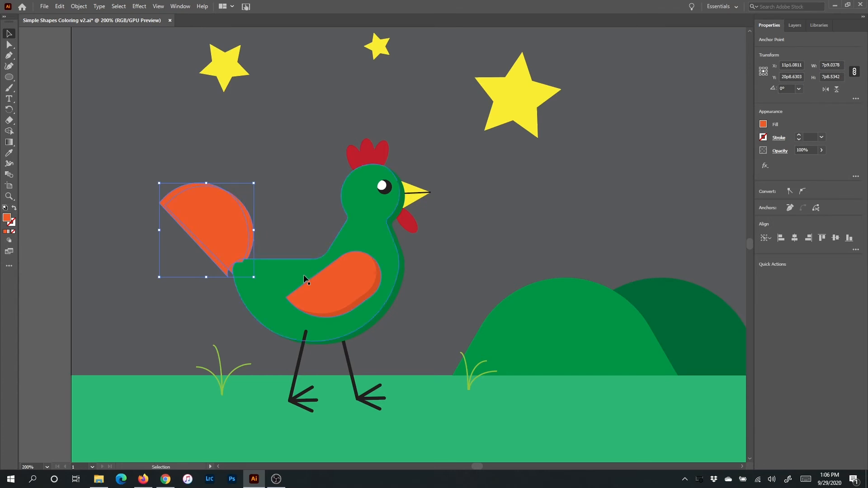
pyautogui.click(9, 131)
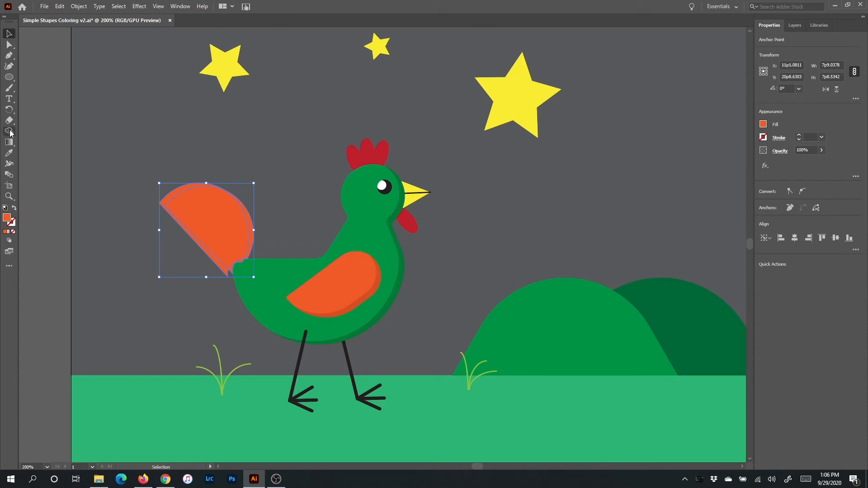
pyautogui.click(764, 124)
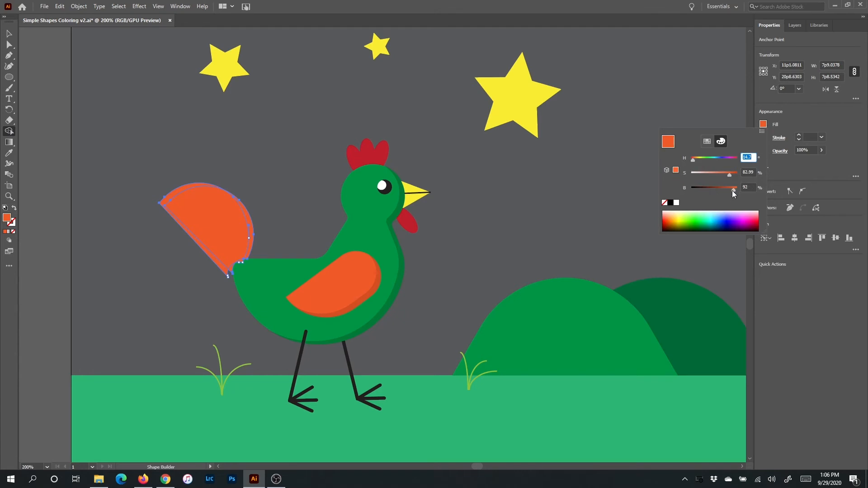
pyautogui.click(731, 191)
pyautogui.press('Escape')
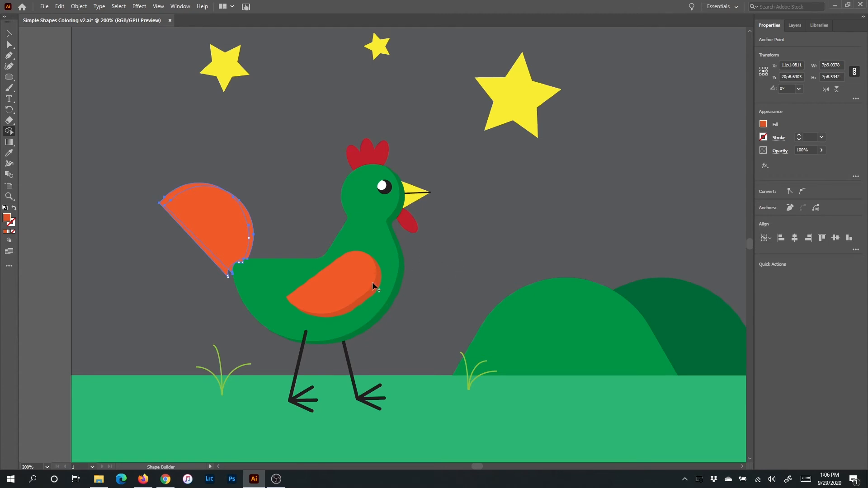
pyautogui.click(763, 125)
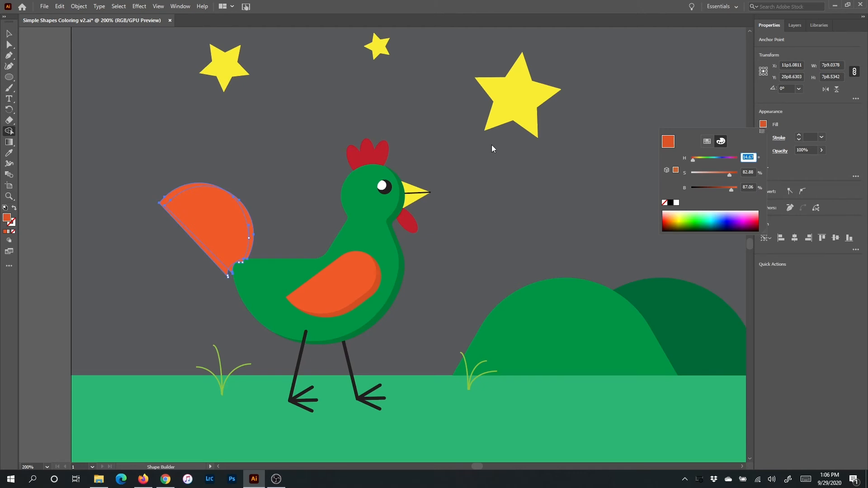
pyautogui.click(817, 119)
# - Fill the sliver along the tail's outer curve with the darker orange, and delete the offset tail copy
pyautogui.click(209, 248)
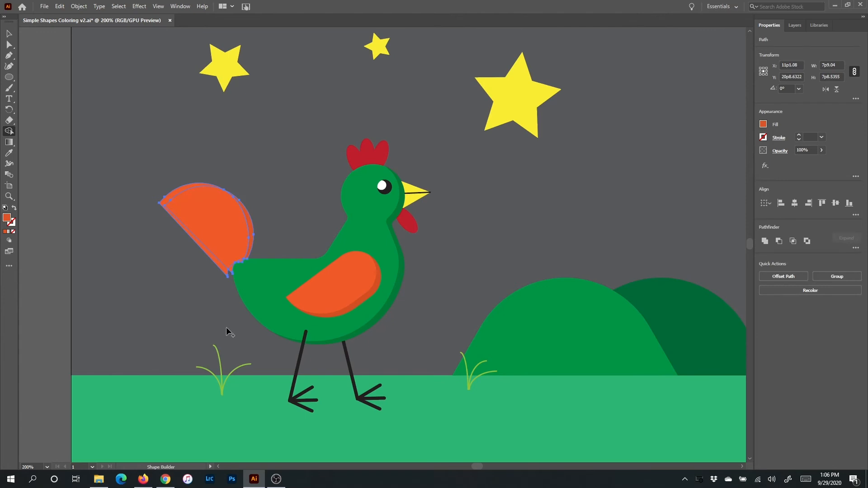
pyautogui.click(9, 34)
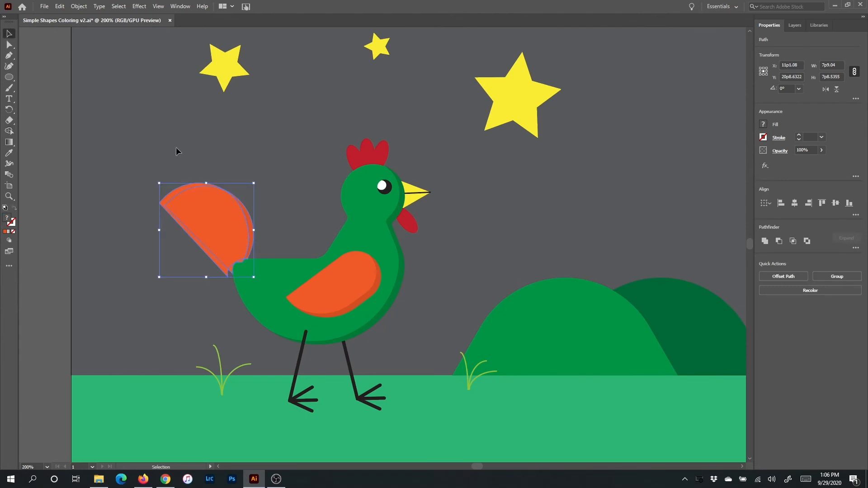
pyautogui.click(188, 233)
pyautogui.moveTo(166, 206); pyautogui.dragTo(126, 289)
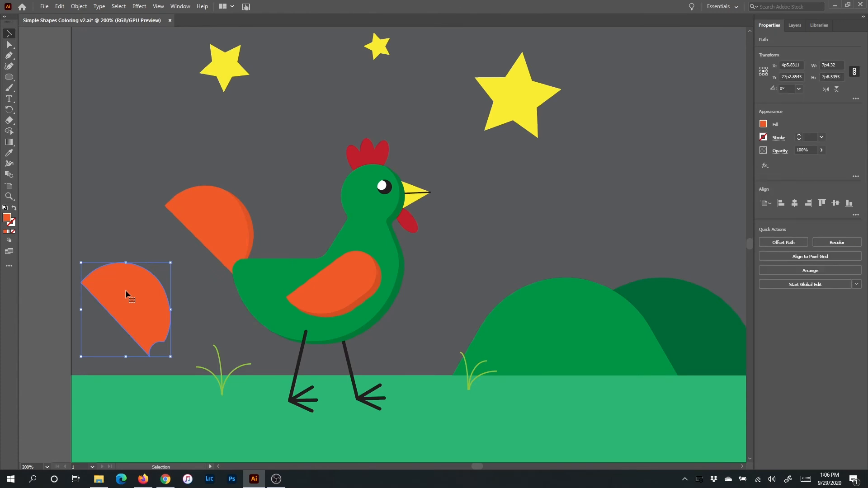
pyautogui.press('Delete')
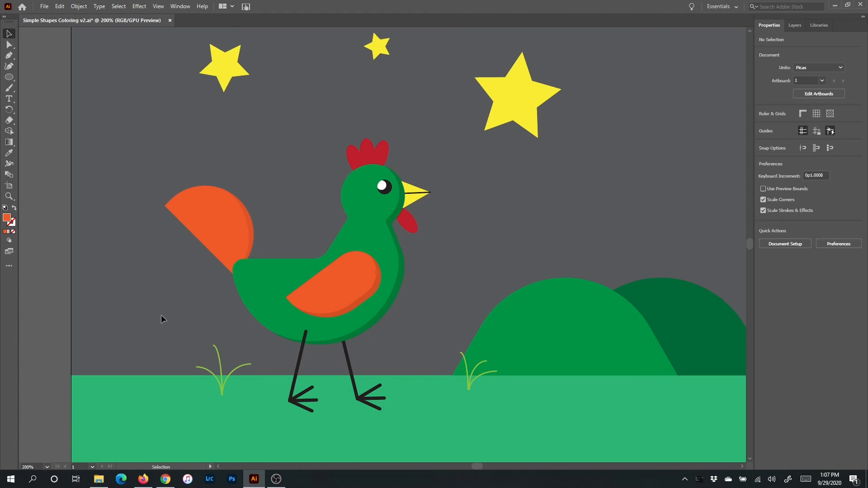
# - Duplicate the front green hill about 1p0 left and 0p6 up, and stretch the copy to about 18p9.1 wide and 8p10.7 tall
pyautogui.click(579, 326)
pyautogui.moveTo(579, 326); pyautogui.dragTo(567, 321)
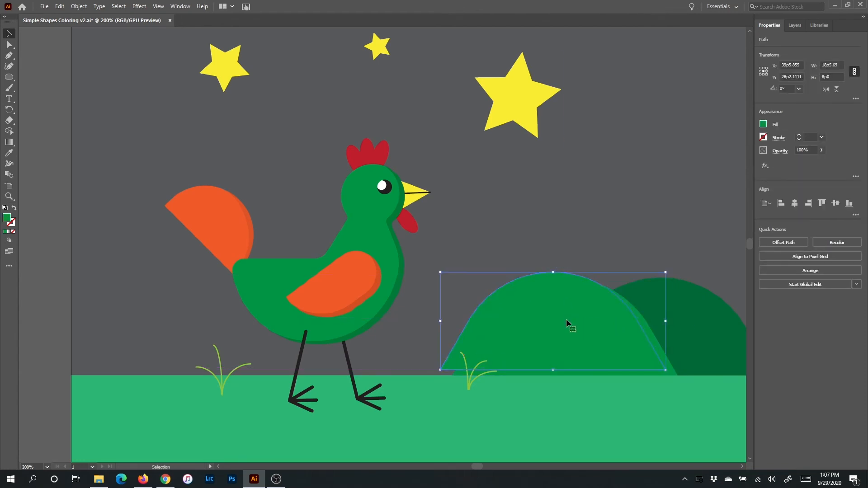
pyautogui.moveTo(668, 370); pyautogui.dragTo(669, 380)
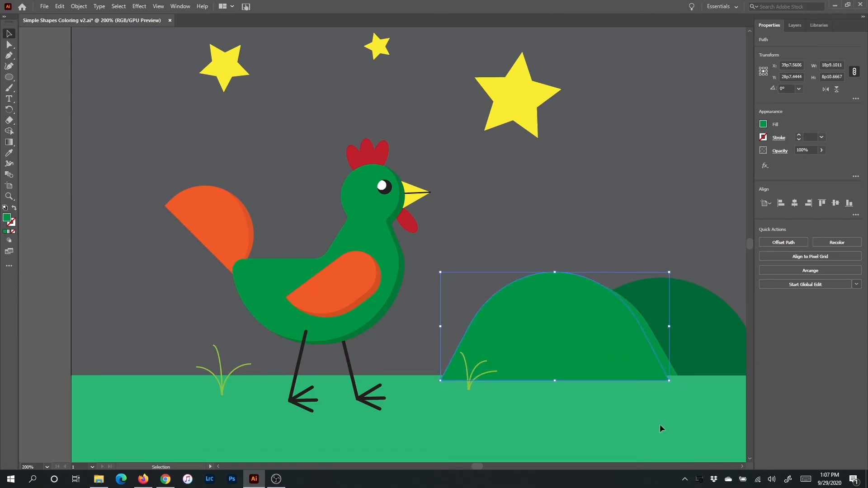
# - Select both front hill shapes for Shape Builder and mix a darker green fill by lowering the HSB brightness
pyautogui.keyDown('shift'); pyautogui.click(671, 370); pyautogui.keyUp('shift')
pyautogui.hotkey('shift', 'm')
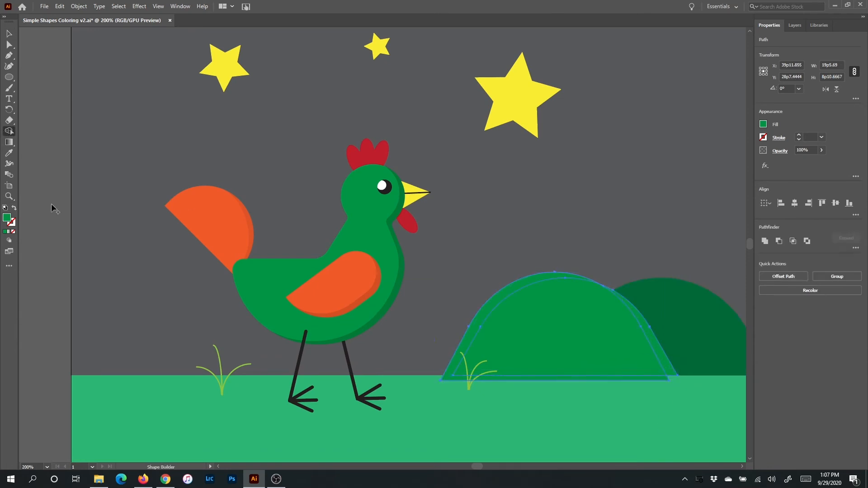
pyautogui.click(764, 125)
pyautogui.moveTo(718, 190); pyautogui.dragTo(716, 190)
# - Fill the sliver along the front hill's right slope with the darker green, and delete the offset hill copy
pyautogui.press('v')
pyautogui.click(572, 247)
pyautogui.moveTo(571, 321); pyautogui.dragTo(623, 191)
pyautogui.press('Delete')
# - Duplicate the dark green rear hill slightly up and to the left, and stretch the copy to about 13p5.4 wide and 8p9.4 tall
pyautogui.press('space')
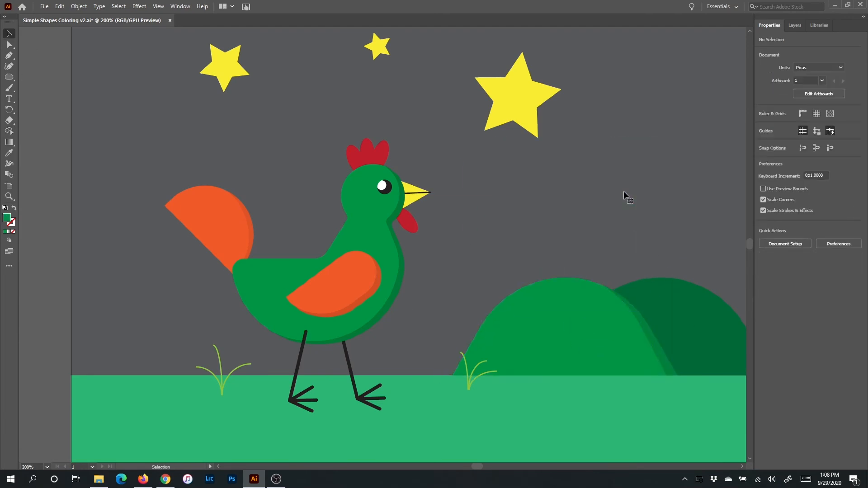
pyautogui.click(479, 268)
pyautogui.moveTo(657, 318)
pyautogui.mouseDown()
pyautogui.moveTo(459, 267)
pyautogui.moveTo(496, 271)
pyautogui.moveTo(486, 267)
pyautogui.mouseUp()
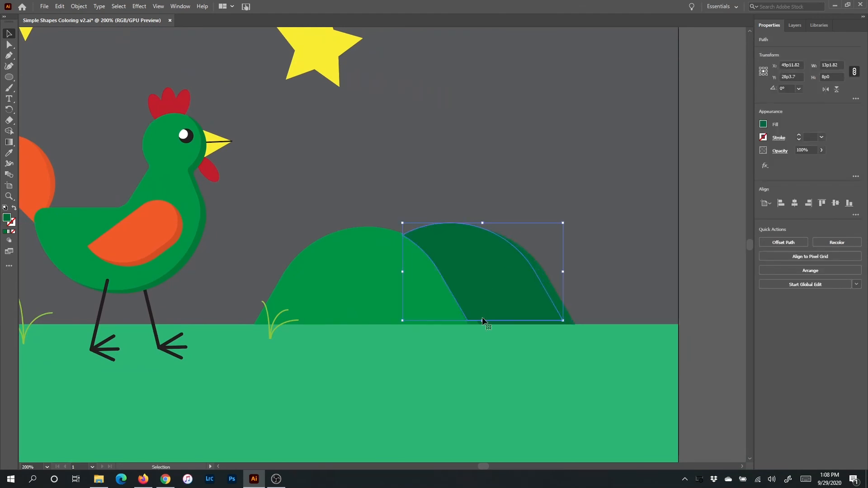
pyautogui.moveTo(560, 322)
pyautogui.mouseDown()
pyautogui.moveTo(584, 332)
pyautogui.moveTo(574, 329)
pyautogui.mouseUp()
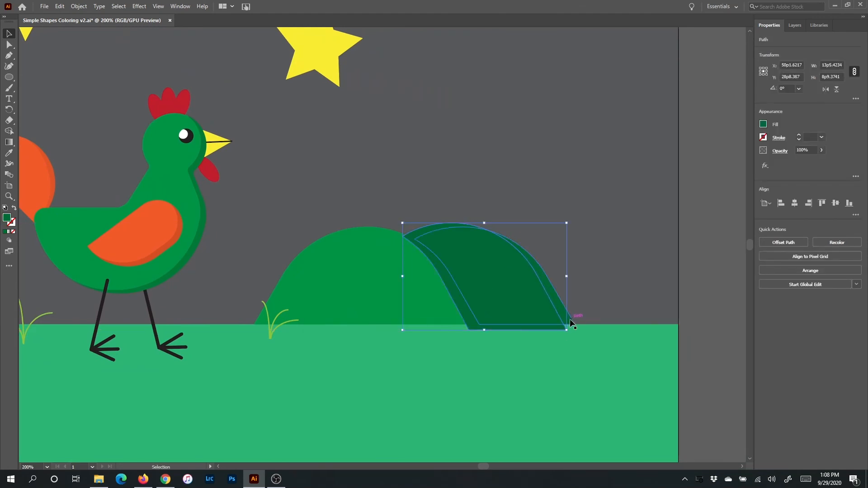
# - Fill the sliver along the rear hill's right slope with a darker green using Shape Builder, and delete the offset hill copy
pyautogui.hotkey('shift', 'm')
pyautogui.click(764, 124)
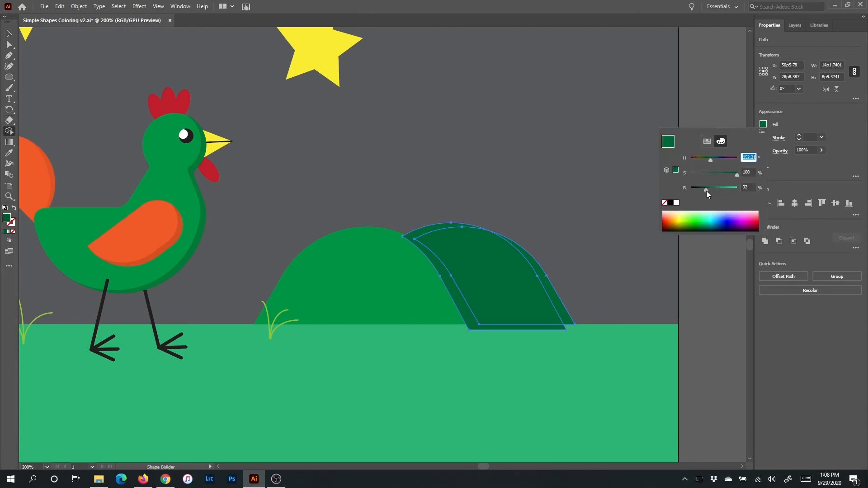
pyautogui.click(554, 301)
pyautogui.press('v')
pyautogui.click(501, 346)
pyautogui.moveTo(501, 285); pyautogui.dragTo(560, 99)
pyautogui.press('Delete')
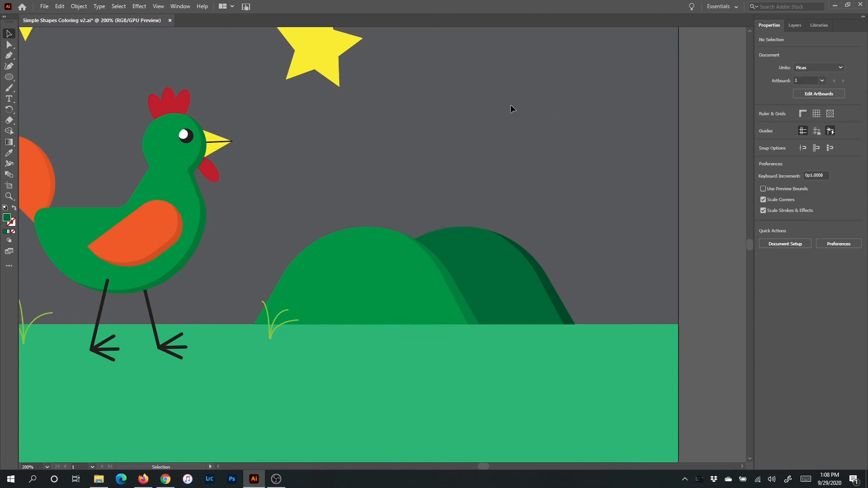
# - Duplicate the red wattle under the beak slightly up and to the left, and select both wattle shapes
pyautogui.click(213, 173)
pyautogui.hotkey('ctrl', '=')
pyautogui.hotkey('ctrl', '=')
pyautogui.hotkey('ctrl', '=')
pyautogui.hotkey('ctrl', '=')
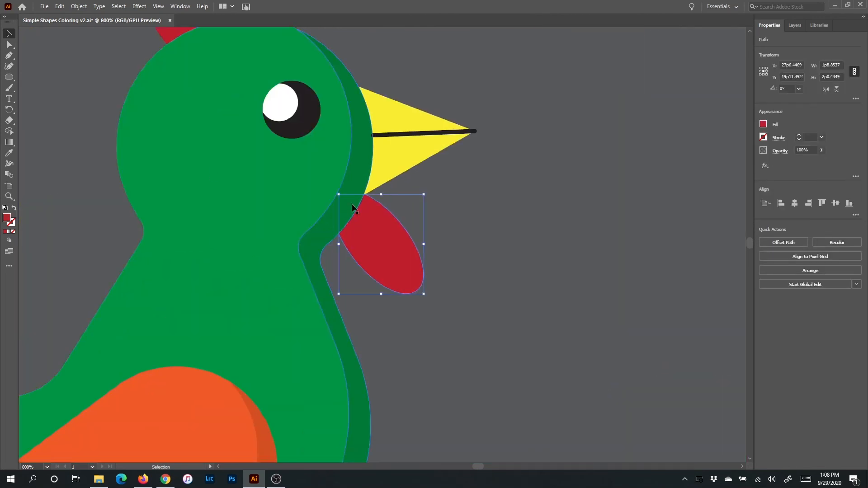
pyautogui.moveTo(379, 239); pyautogui.dragTo(367, 221)
pyautogui.keyDown('shift'); pyautogui.click(423, 276); pyautogui.keyUp('shift')
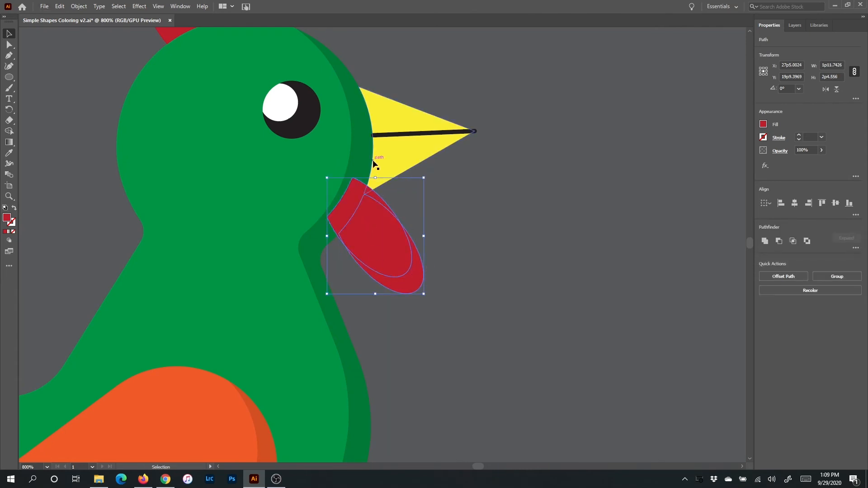
# - Activate Shape Builder on both wattle shapes and mix a slightly darker red fill by lowering the HSB brightness
pyautogui.click(9, 130)
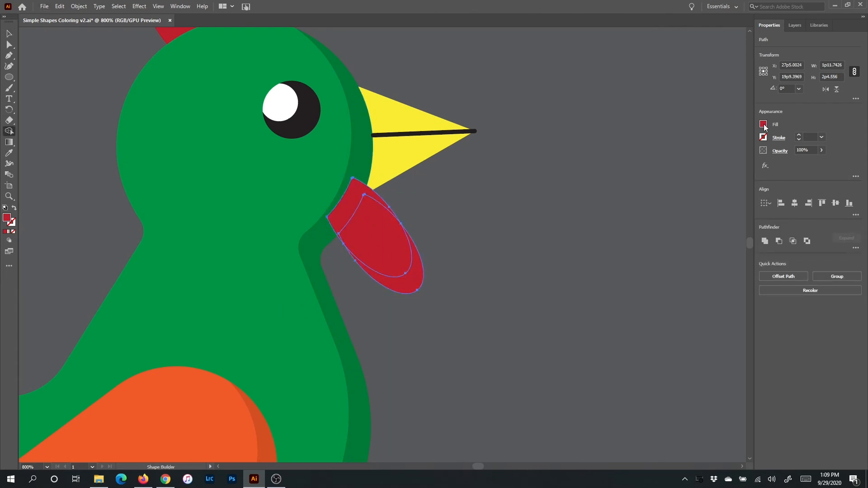
pyautogui.click(763, 124)
pyautogui.moveTo(725, 191); pyautogui.dragTo(722, 191)
pyautogui.click(808, 118)
# - Fill the sliver along the wattle's lower right edge with the darker red, and delete the offset wattle copy
pyautogui.click(414, 274)
pyautogui.click(9, 34)
pyautogui.click(453, 249)
pyautogui.moveTo(388, 237); pyautogui.dragTo(513, 229)
pyautogui.press('Delete')
# - Duplicate the rooster's red comb in place, and undo a trial move of the copy
pyautogui.moveTo(456, 223); pyautogui.dragTo(533, 357)
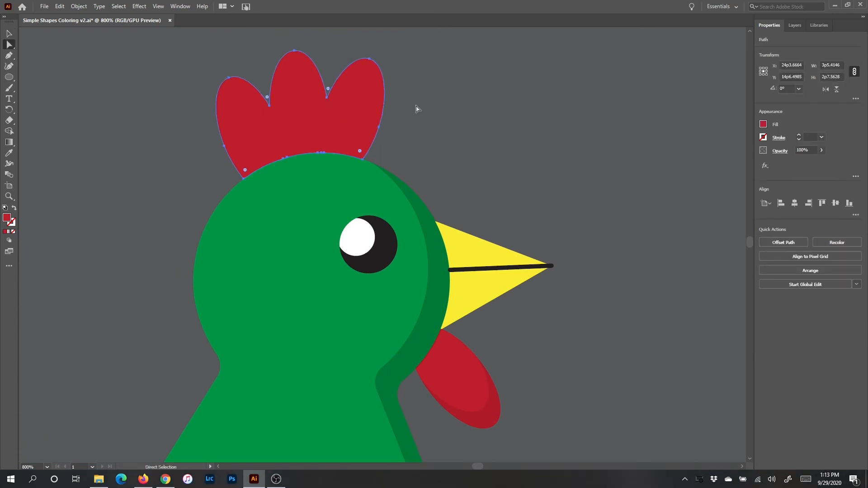
pyautogui.press('v')
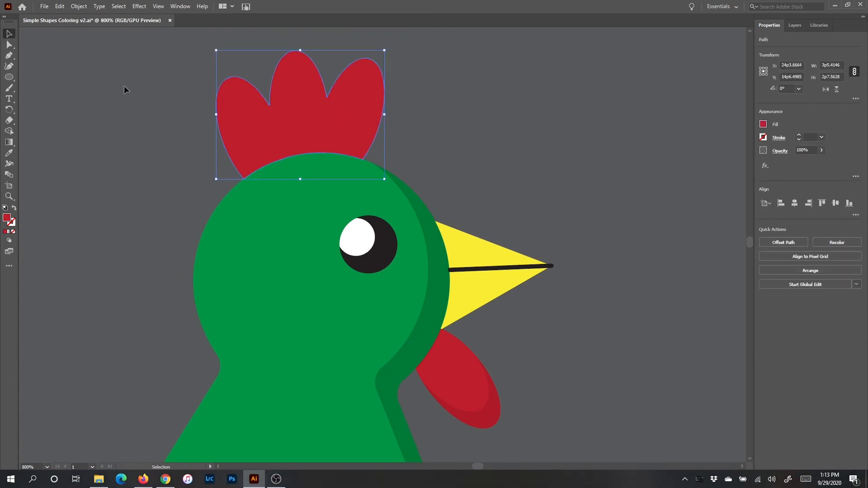
pyautogui.press('a')
pyautogui.press('v')
pyautogui.press('a')
pyautogui.press('v')
pyautogui.moveTo(334, 111); pyautogui.dragTo(514, 110)
pyautogui.hotkey('ctrl', 'z')
# - Shift the tip anchors of the comb copy's three lobes and its right-edge anchor slightly left, and select both comb shapes
pyautogui.press('a')
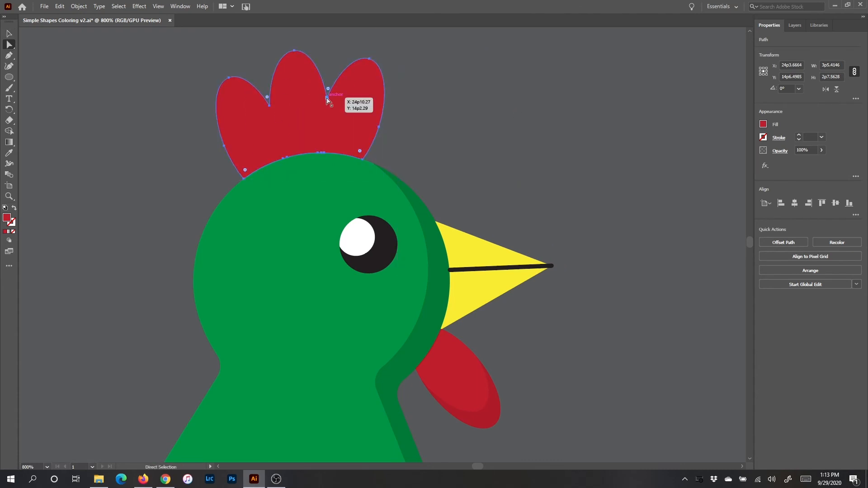
pyautogui.moveTo(328, 99); pyautogui.dragTo(278, 52)
pyautogui.moveTo(370, 59); pyautogui.dragTo(361, 55)
pyautogui.moveTo(378, 128); pyautogui.dragTo(375, 126)
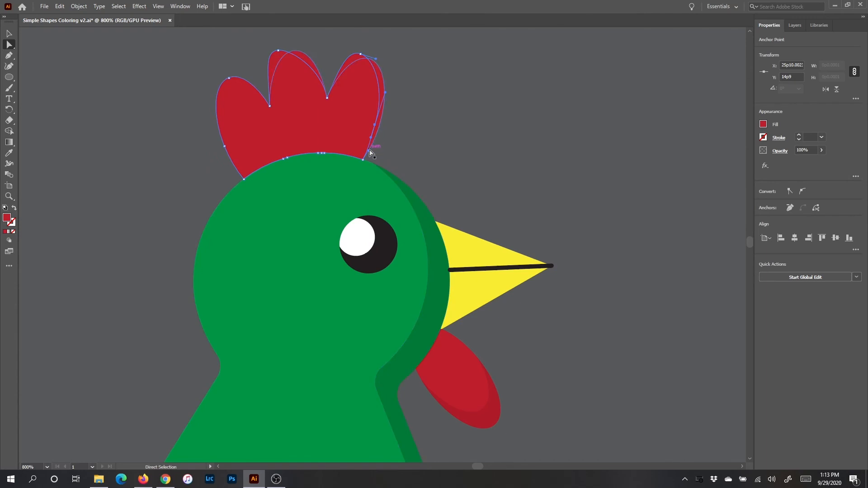
pyautogui.moveTo(228, 80); pyautogui.dragTo(219, 80)
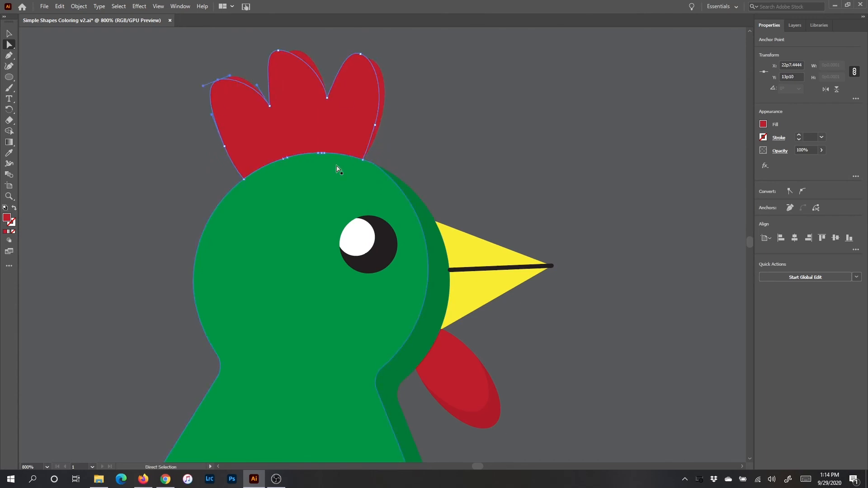
pyautogui.press('v')
pyautogui.click(315, 60)
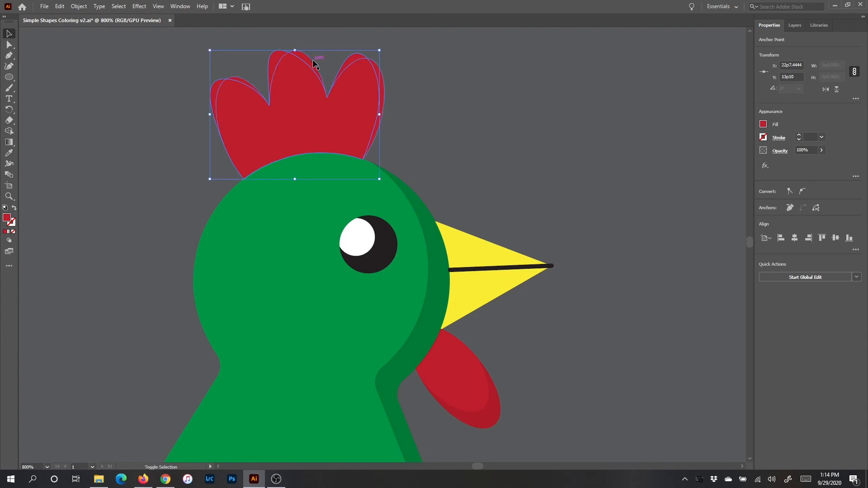
pyautogui.click(763, 124)
pyautogui.moveTo(724, 191); pyautogui.dragTo(720, 192)
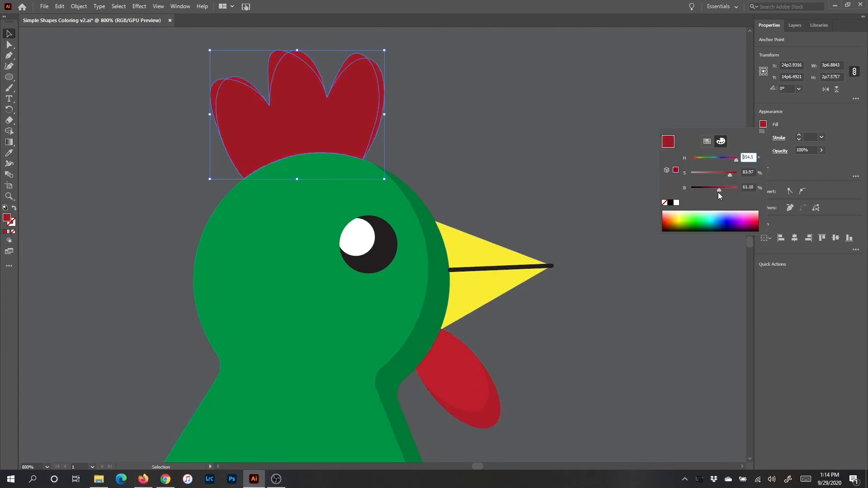
pyautogui.click(805, 115)
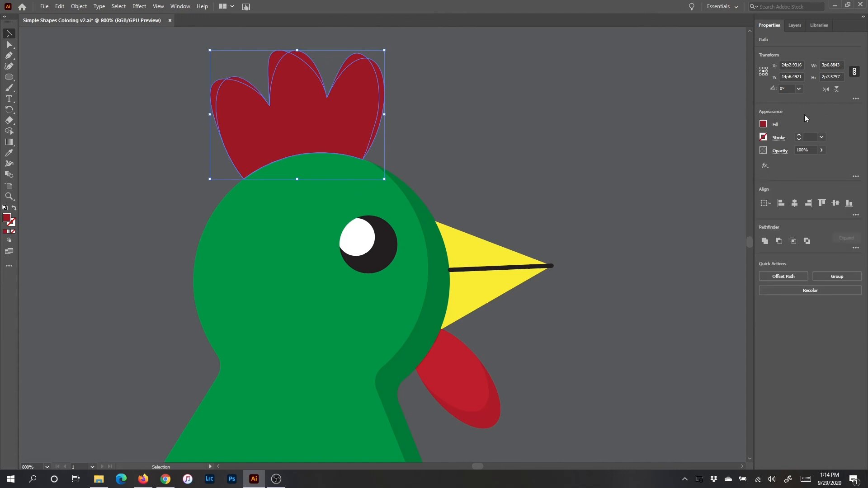
pyautogui.click(608, 119)
pyautogui.hotkey('ctrl', 'z')
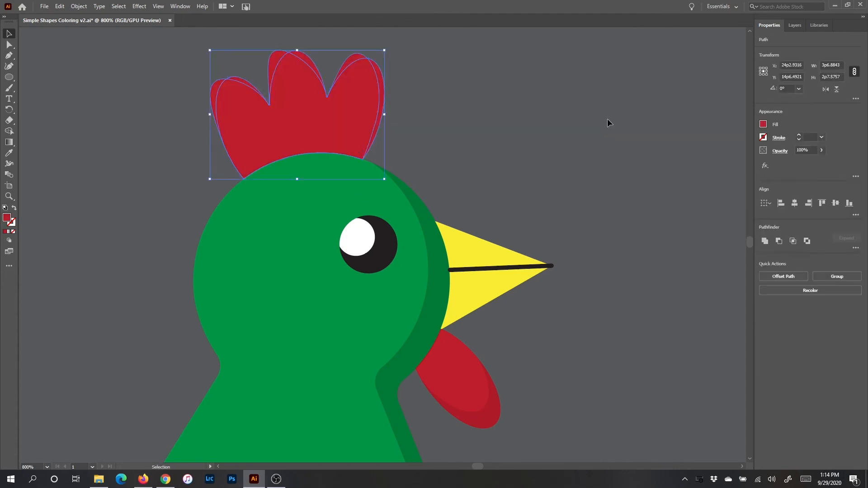
# - Activate Shape Builder on both comb shapes and mix a darker red fill with about 59% HSB brightness
pyautogui.hotkey('shift', 'm')
pyautogui.click(763, 124)
pyautogui.moveTo(725, 191); pyautogui.dragTo(717, 191)
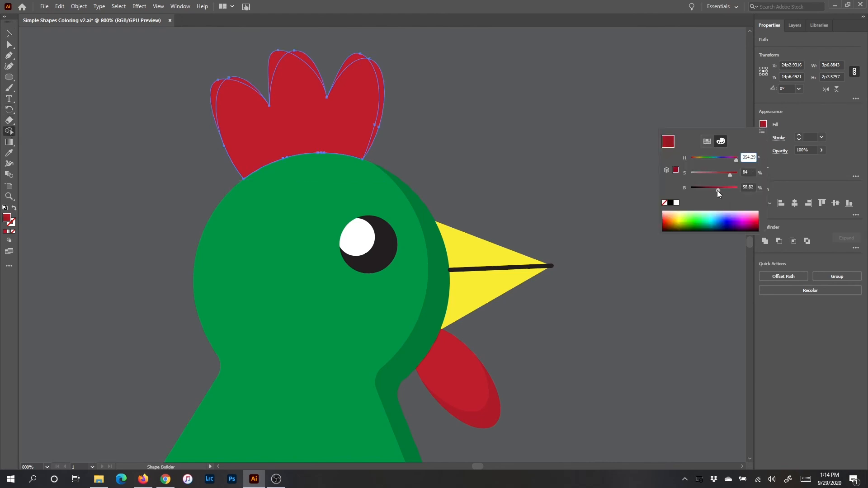
pyautogui.click(834, 82)
# - Fill the slivers on the right sides of the comb's lobes with the darker red, and delete the offset comb copy
pyautogui.click(383, 86)
pyautogui.click(306, 64)
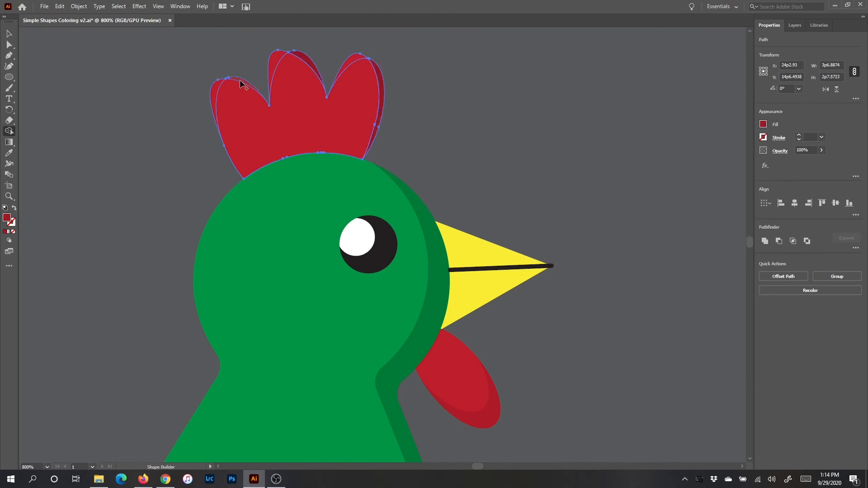
pyautogui.click(9, 34)
pyautogui.click(172, 81)
pyautogui.moveTo(295, 122); pyautogui.dragTo(511, 123)
pyautogui.press('Delete')
# - Duplicate each of the three yellow stars slightly up and to the left of its original
pyautogui.hotkey('ctrl', '-')
pyautogui.hotkey('ctrl', '-')
pyautogui.hotkey('ctrl', '-')
pyautogui.hotkey('ctrl', '-')
pyautogui.hotkey('ctrl', '-')
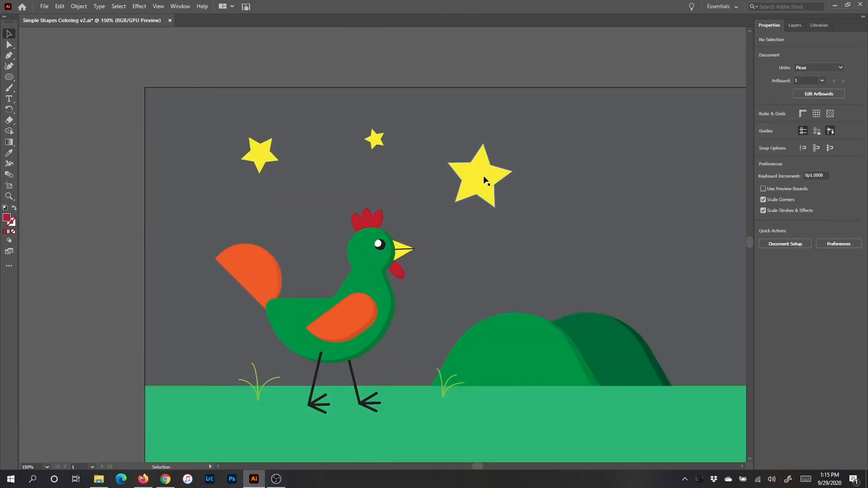
pyautogui.click(483, 176)
pyautogui.moveTo(483, 177); pyautogui.dragTo(479, 171)
pyautogui.moveTo(375, 139); pyautogui.dragTo(374, 139)
pyautogui.moveTo(256, 151); pyautogui.dragTo(260, 147)
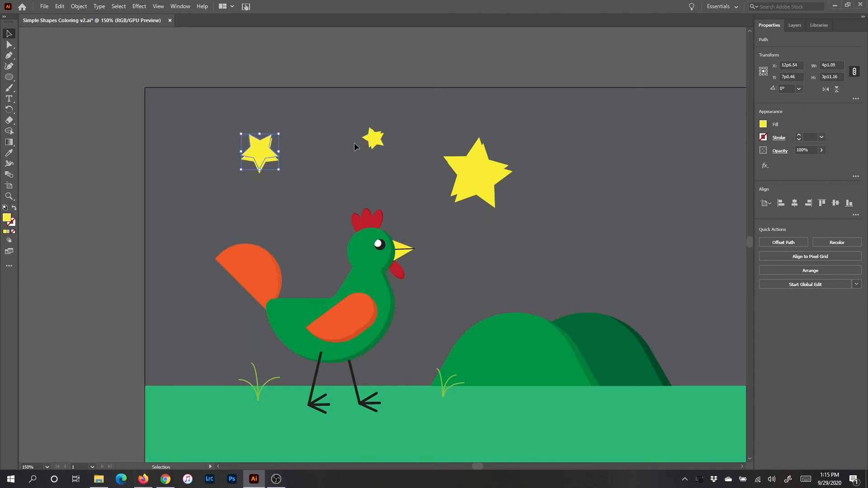
# - Shade the lower slivers of all three stars with a slightly darker yellow fill using Shape Builder
pyautogui.moveTo(217, 116); pyautogui.dragTo(520, 199)
pyautogui.click(9, 130)
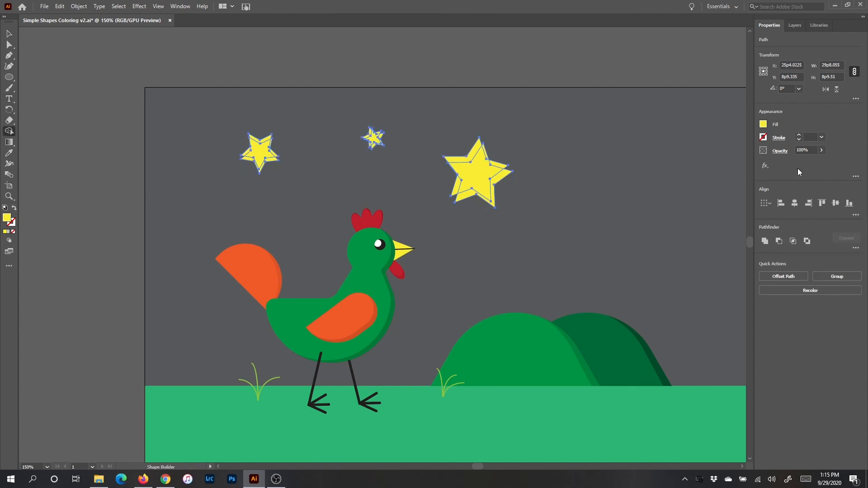
pyautogui.click(764, 124)
pyautogui.click(796, 118)
pyautogui.click(501, 178)
pyautogui.click(373, 145)
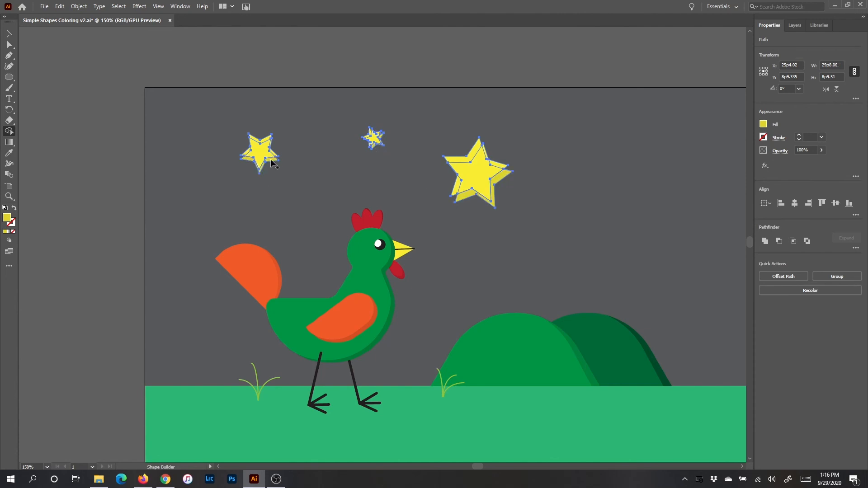
# - Delete the offset copies of the left, small and large stars
pyautogui.press('v')
pyautogui.click(368, 165)
pyautogui.moveTo(262, 145); pyautogui.dragTo(312, 112)
pyautogui.press('Delete')
pyautogui.moveTo(373, 137); pyautogui.dragTo(422, 117)
pyautogui.press('Delete')
pyautogui.moveTo(465, 171); pyautogui.dragTo(541, 131)
pyautogui.press('Delete')
# - Recolor the strokes of both grass clumps with the ground's green swatch, darkened to about 56% HSB brightness
pyautogui.press('space')
pyautogui.moveTo(534, 246); pyautogui.dragTo(487, 196)
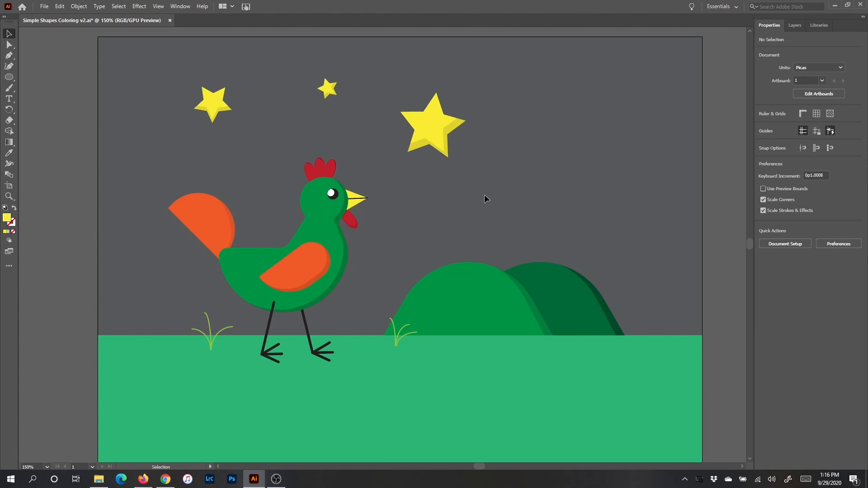
pyautogui.click(411, 347)
pyautogui.moveTo(197, 340); pyautogui.dragTo(223, 357)
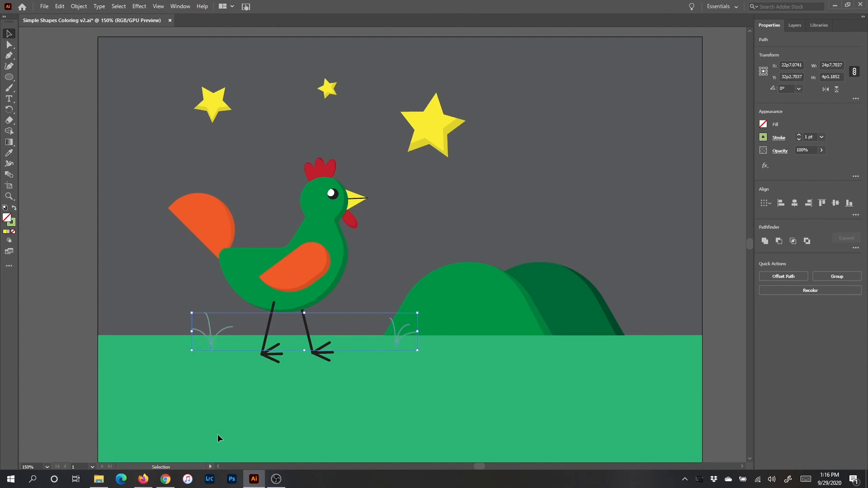
pyautogui.click(764, 138)
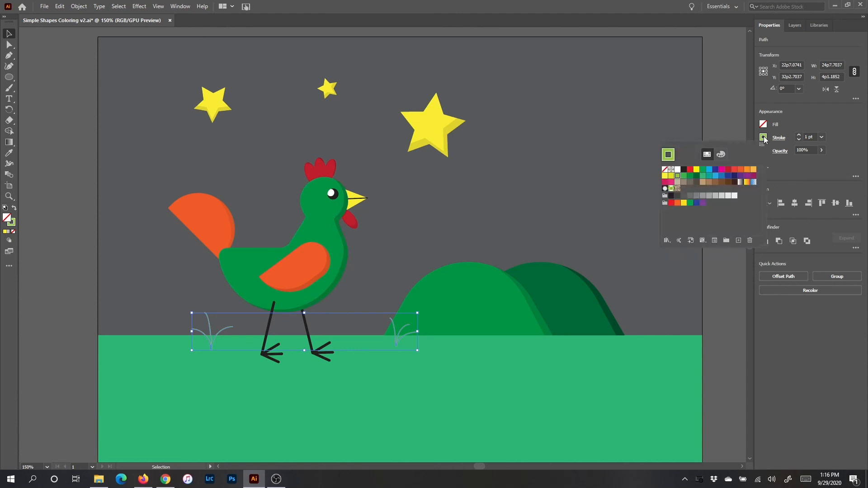
pyautogui.click(704, 176)
pyautogui.click(722, 154)
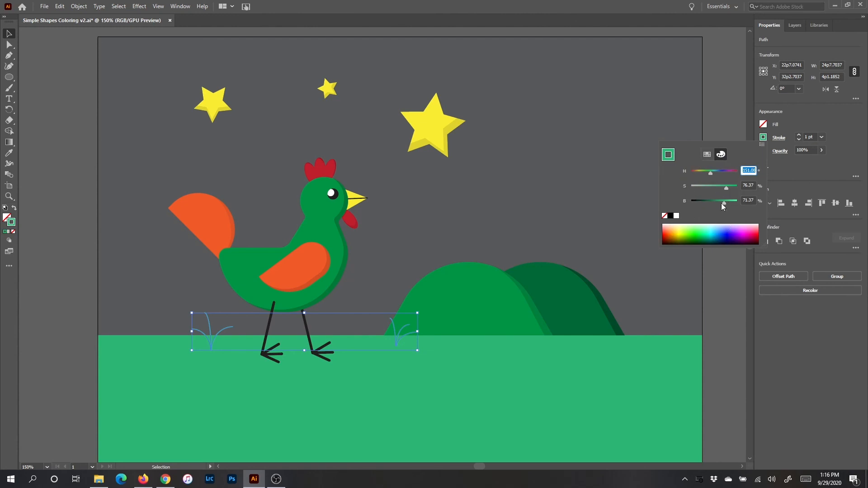
pyautogui.moveTo(724, 202); pyautogui.dragTo(716, 203)
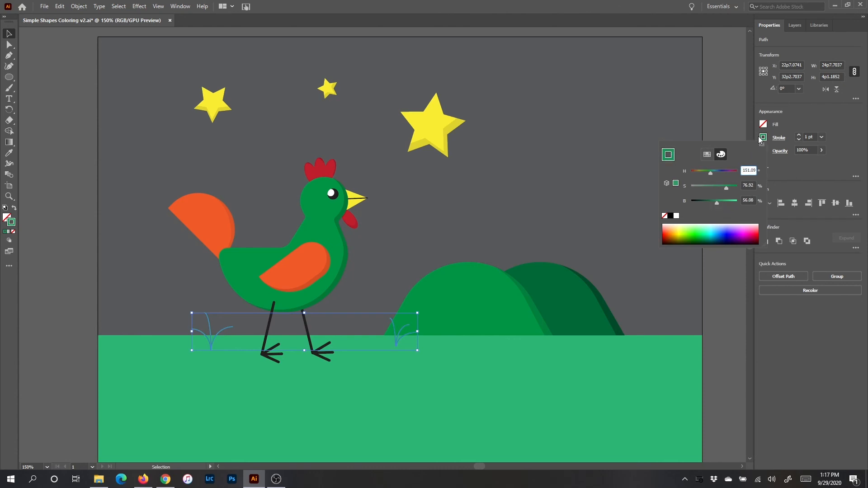
pyautogui.click(803, 119)
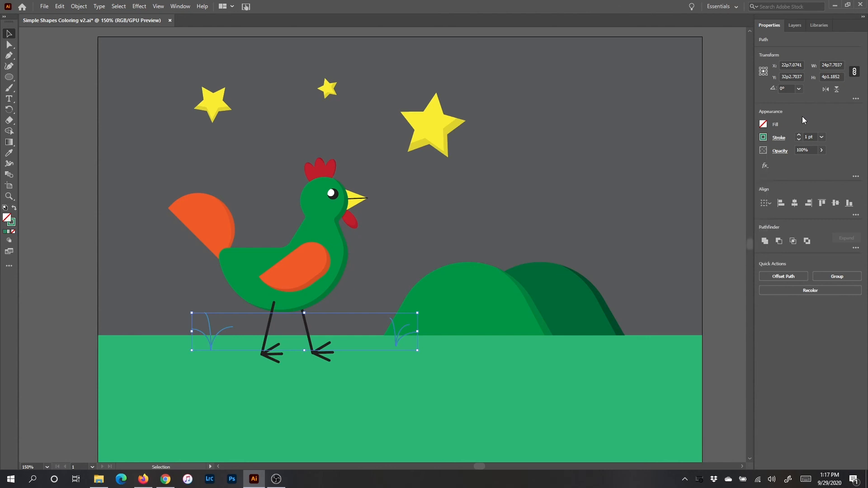
# - Apply Width Profile 5 to the strokes of both grass clumps
pyautogui.click(783, 142)
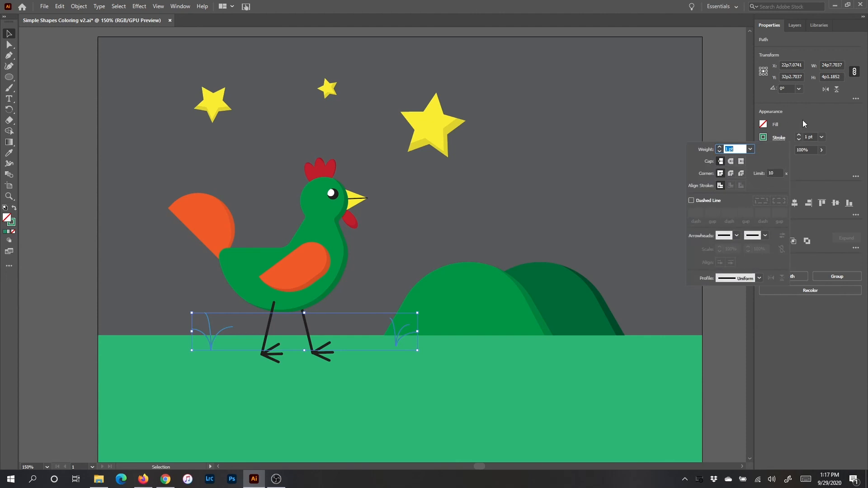
pyautogui.click(808, 123)
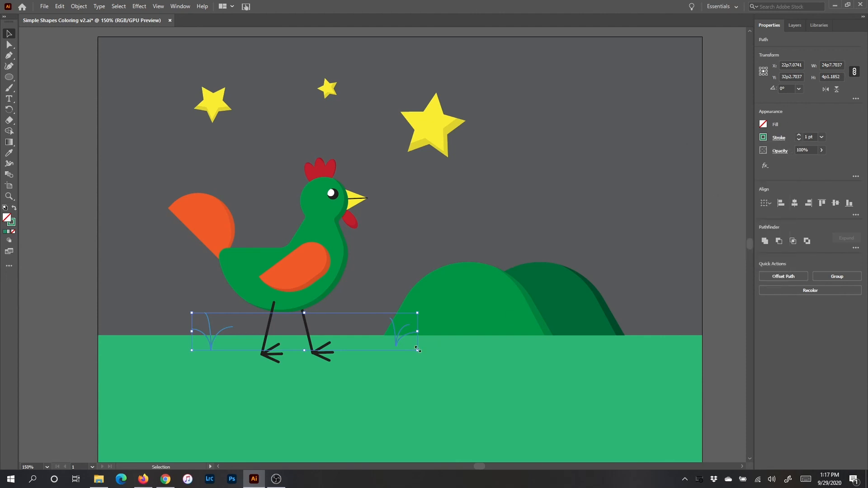
pyautogui.hotkey('ctrl', '+')
pyautogui.hotkey('ctrl', '+')
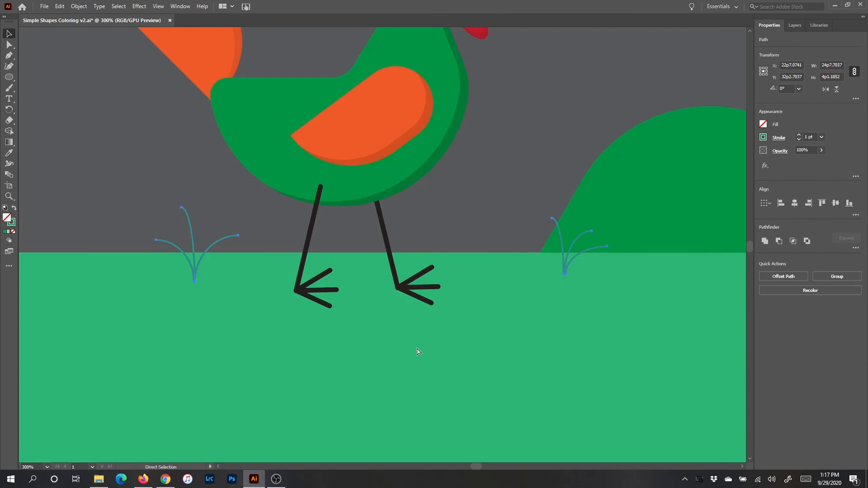
pyautogui.hotkey('ctrl', '+')
pyautogui.press('v')
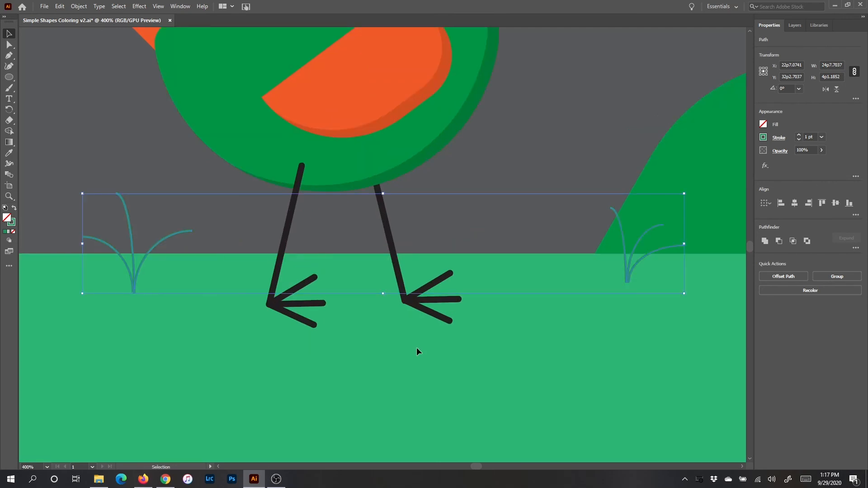
pyautogui.click(779, 138)
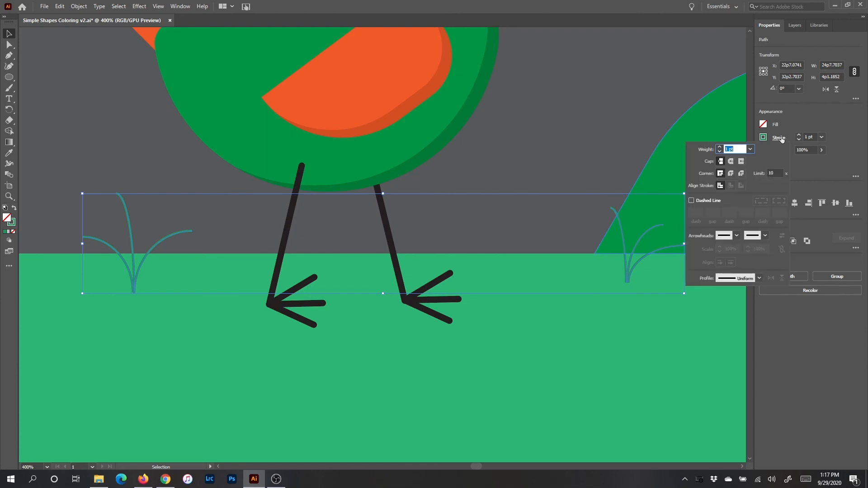
pyautogui.click(760, 278)
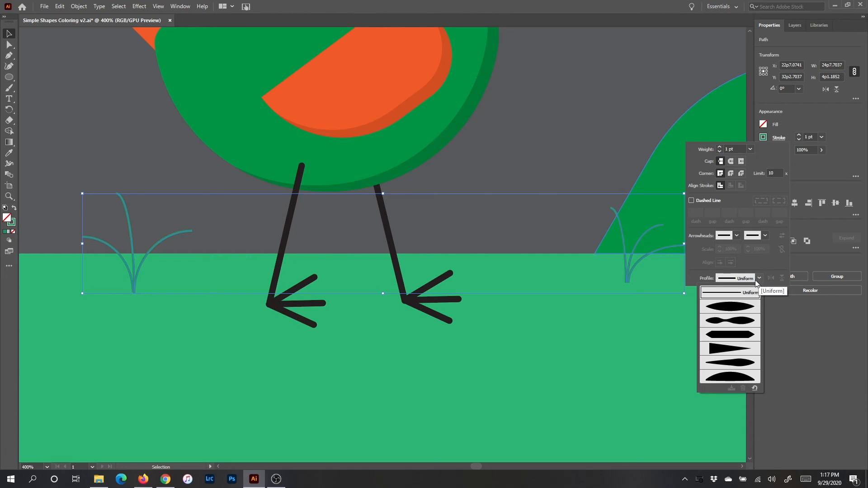
pyautogui.click(731, 306)
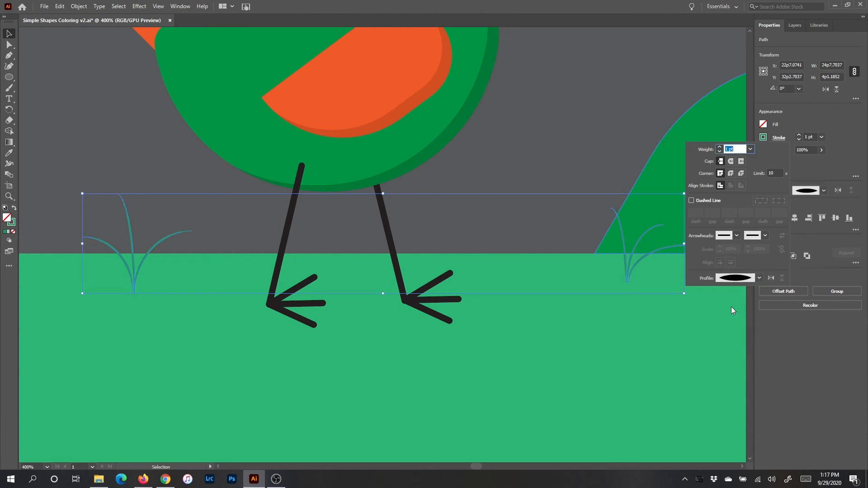
pyautogui.click(759, 278)
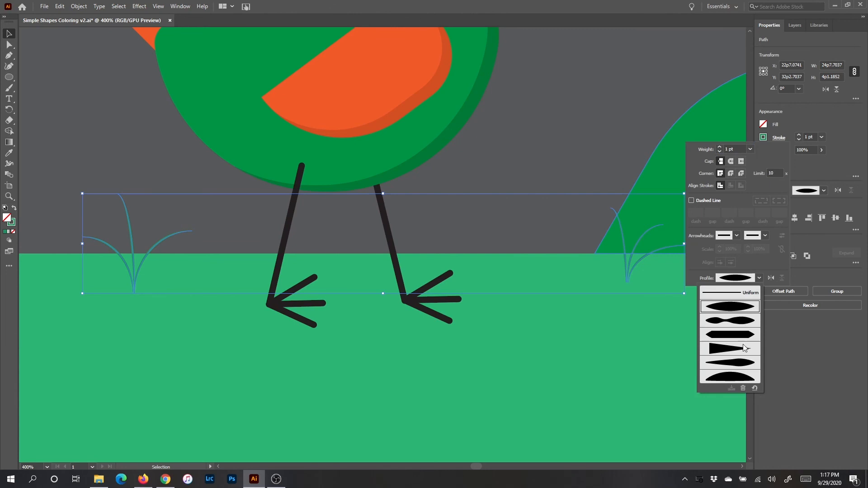
pyautogui.click(742, 366)
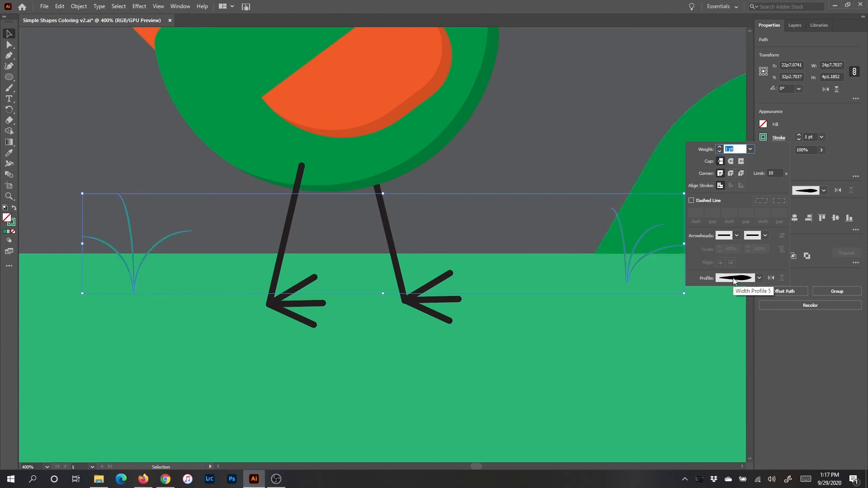
# - Set the stroke weight of both grass clumps to 3 pt and flip their width profile along the path so the bases are thicker
pyautogui.click(720, 147)
pyautogui.click(720, 147)
pyautogui.click(720, 147)
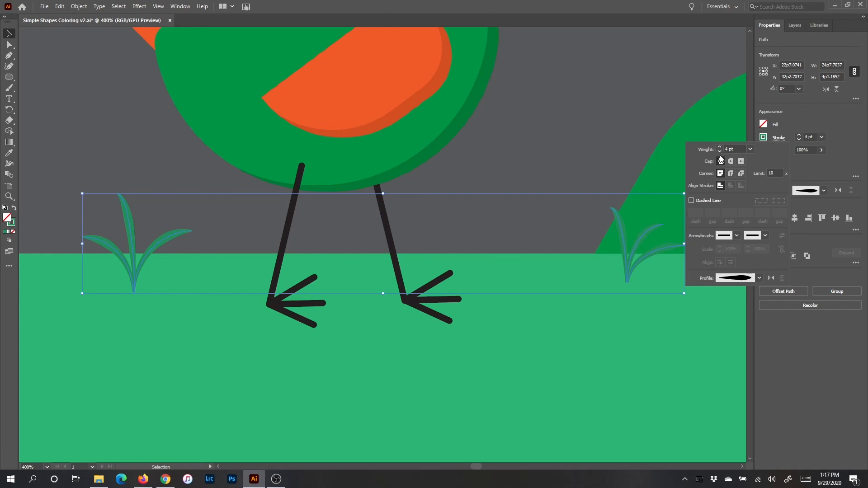
pyautogui.click(772, 277)
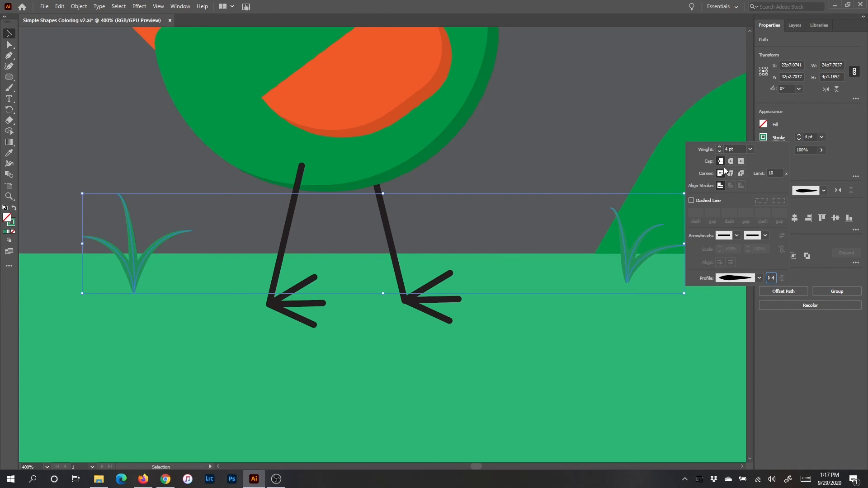
pyautogui.click(720, 147)
pyautogui.click(720, 151)
pyautogui.click(720, 152)
pyautogui.click(815, 118)
pyautogui.click(603, 119)
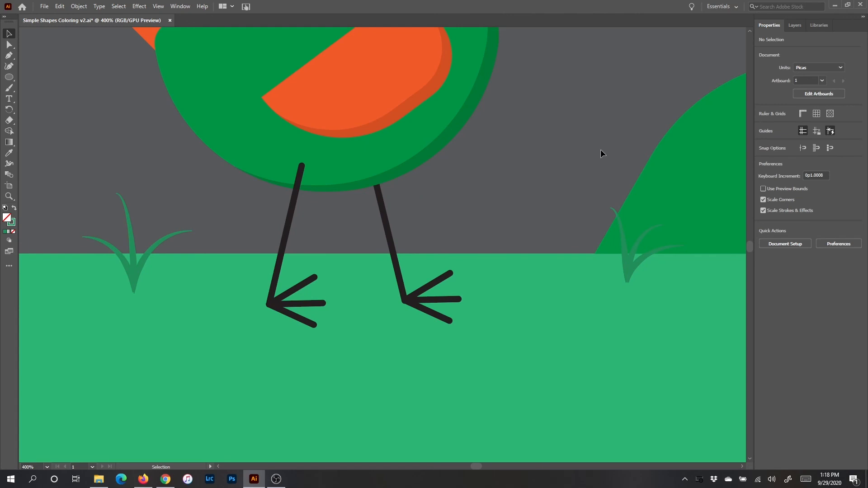
# - Darken the green stroke color of both grass clumps further so they stand out against the ground and hill
pyautogui.hotkey('ctrl', '-')
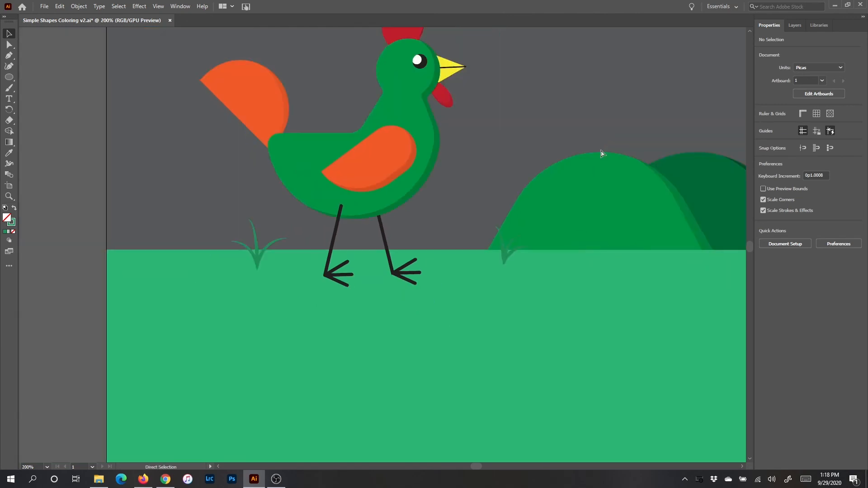
pyautogui.hotkey('ctrl', '-')
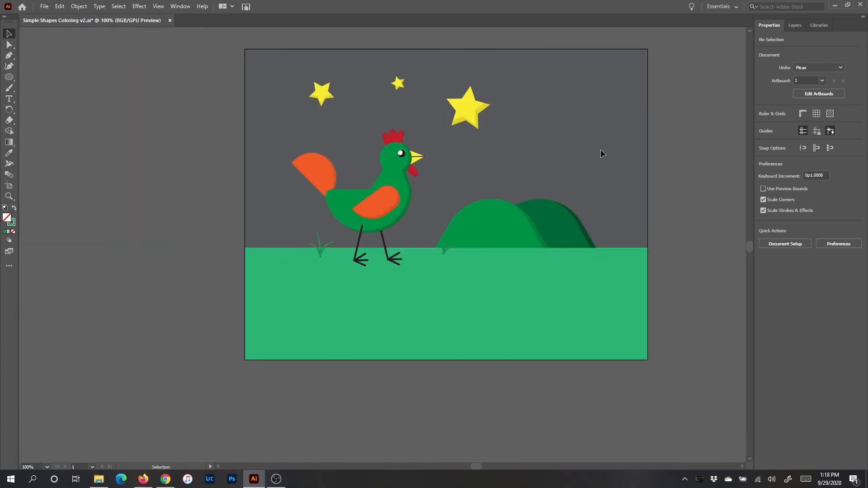
pyautogui.moveTo(568, 180); pyautogui.dragTo(460, 231)
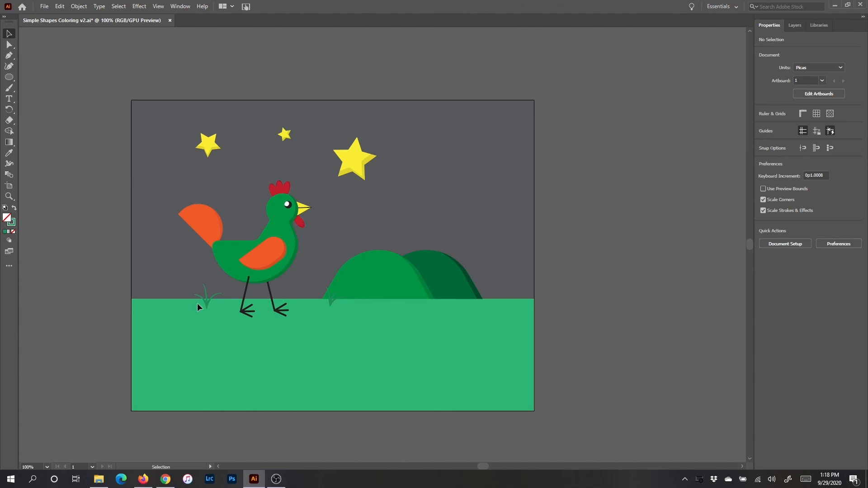
pyautogui.click(215, 309)
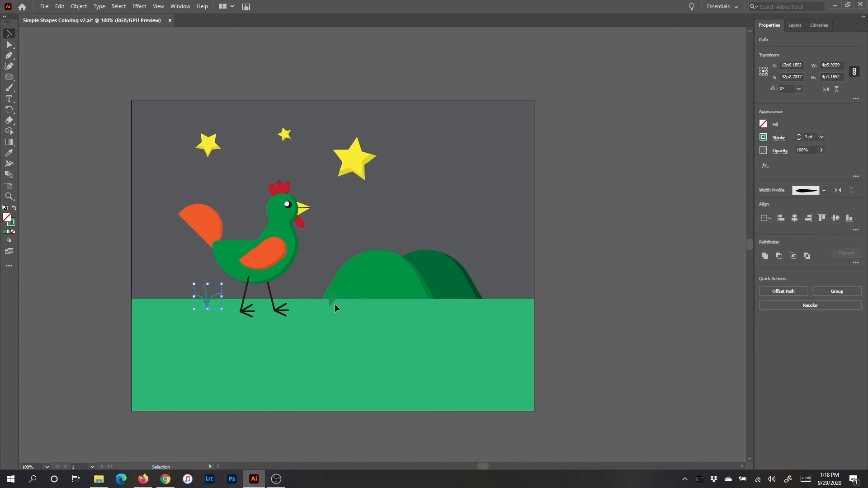
pyautogui.moveTo(347, 316); pyautogui.dragTo(347, 316)
pyautogui.keyDown('shift'); pyautogui.click(207, 304); pyautogui.keyUp('shift')
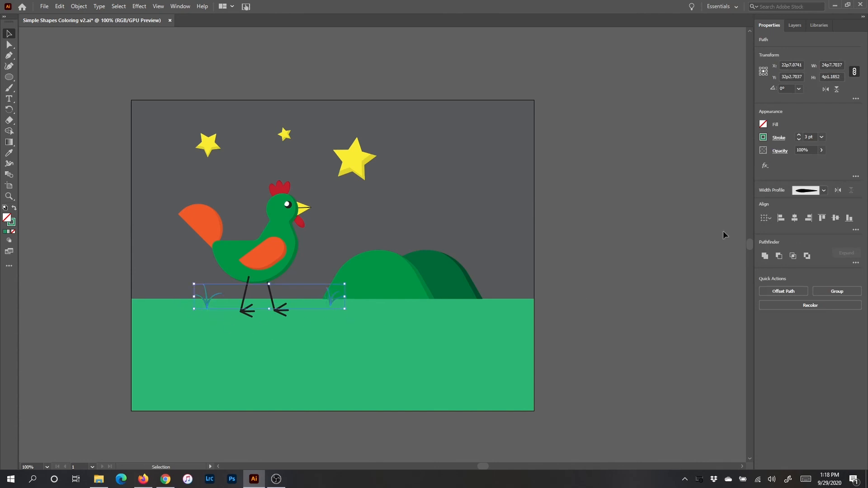
pyautogui.click(764, 137)
pyautogui.moveTo(716, 202); pyautogui.dragTo(709, 204)
pyautogui.click(812, 165)
pyautogui.click(431, 348)
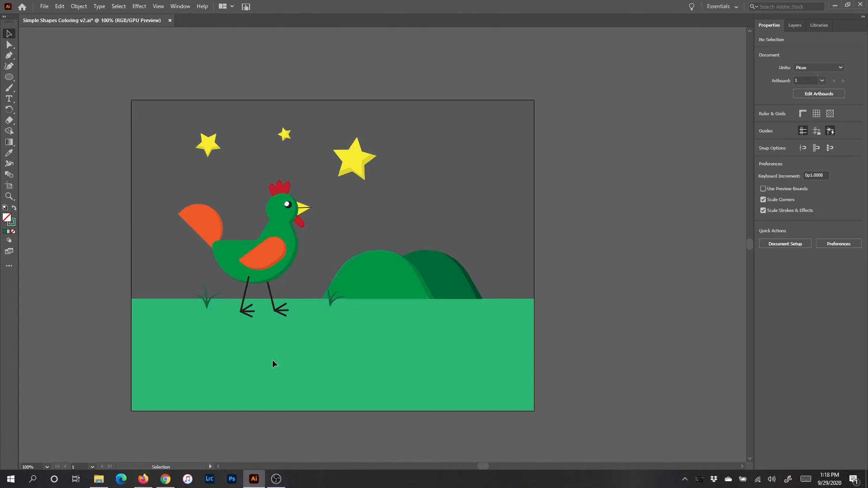